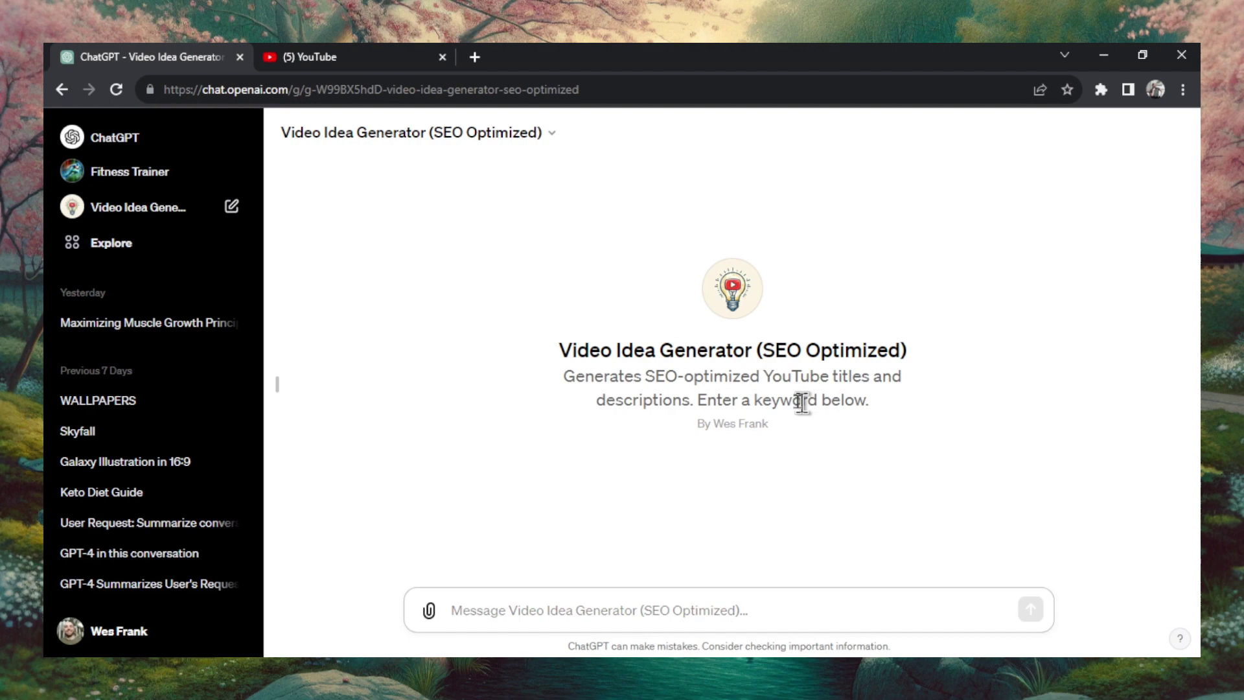
# Search 'email' on YouTube and check suggestion volumes, such as 'email writing' at 135,000/mo
pyautogui.click(381, 60)
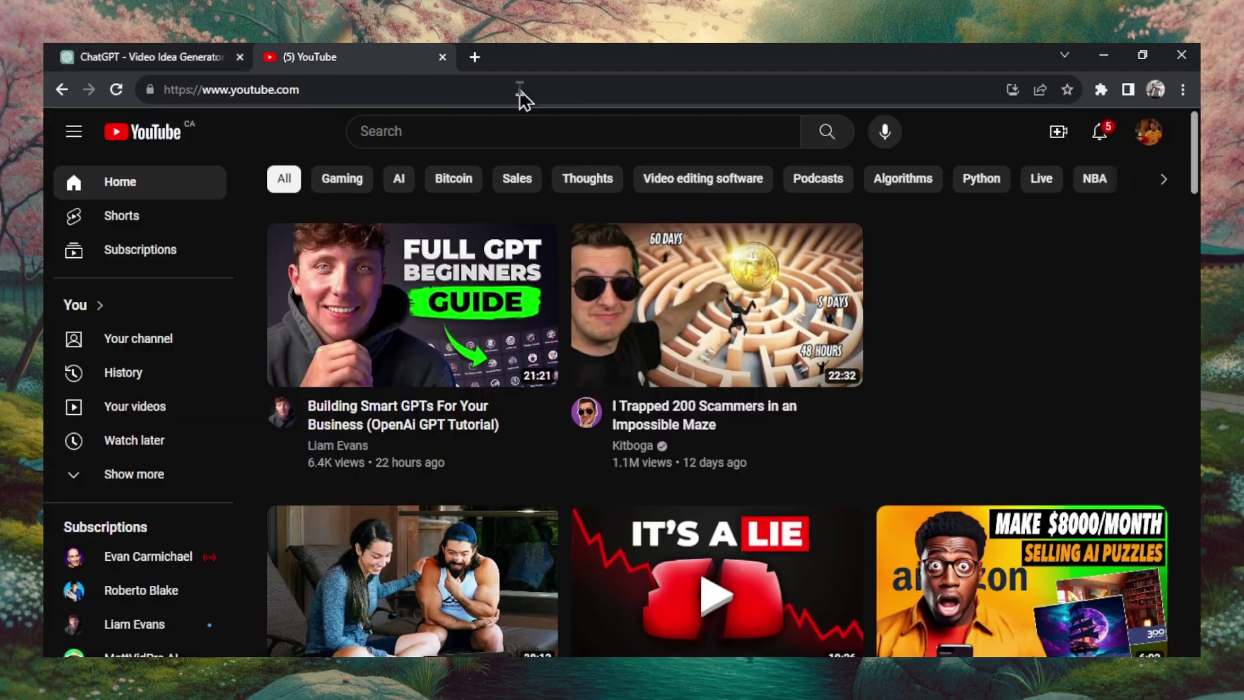
pyautogui.click(737, 132)
pyautogui.write('email')
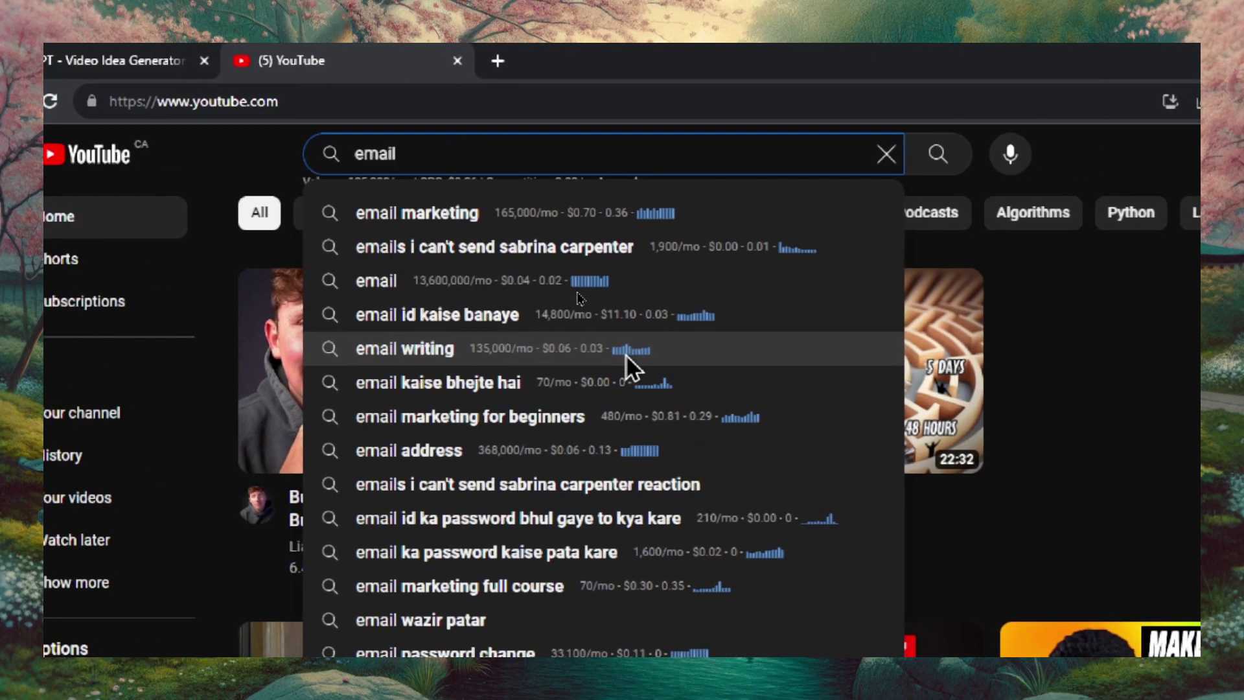
pyautogui.moveTo(710, 354)
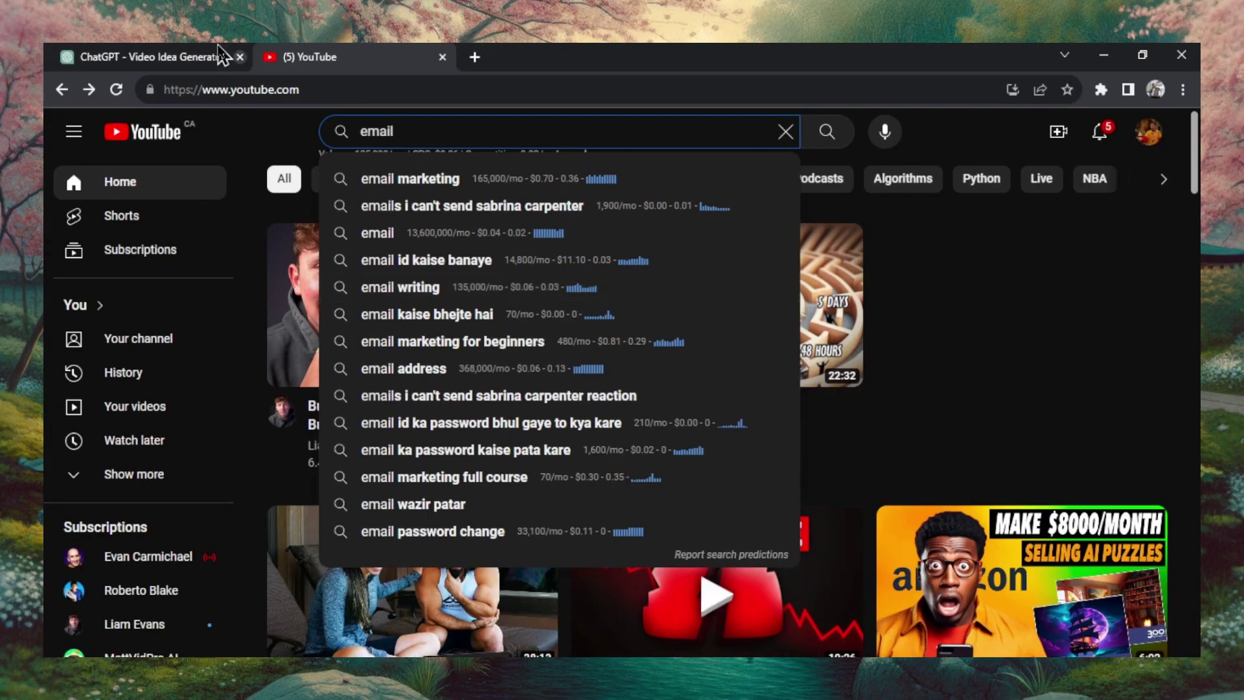
pyautogui.click(130, 60)
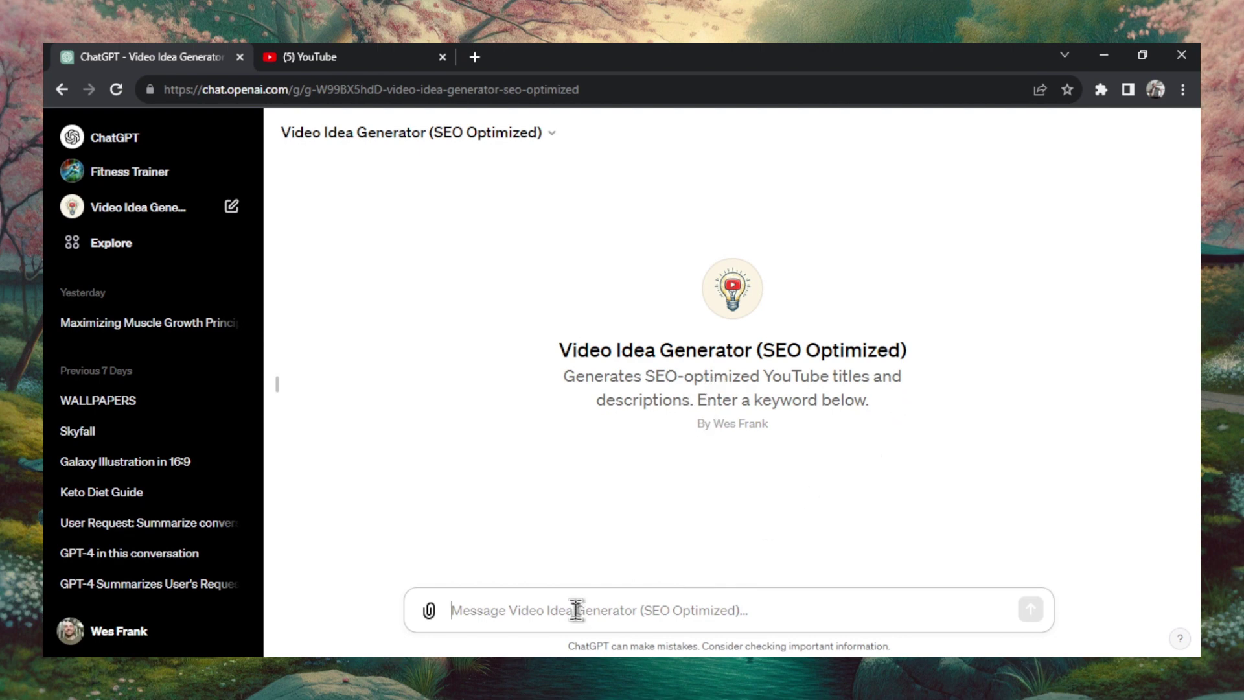
# Send 'email writing' to the Video Idea Generator GPT to get a title and description
pyautogui.write('email writing')
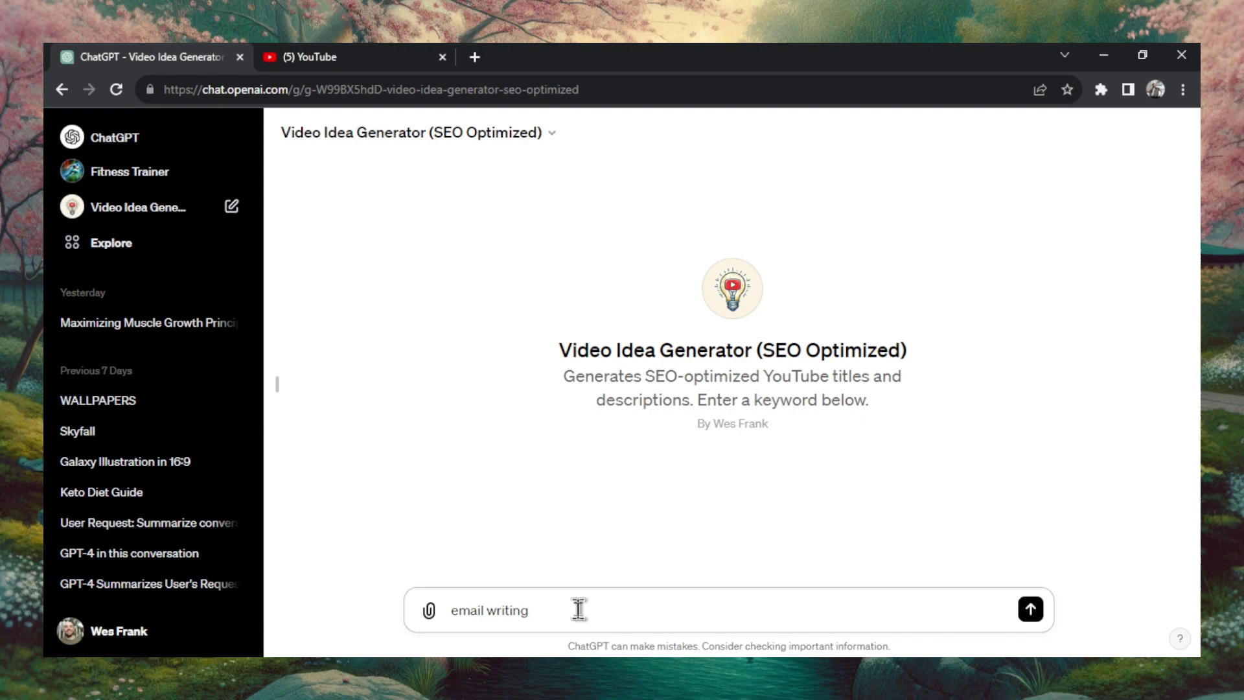
pyautogui.press('Return')
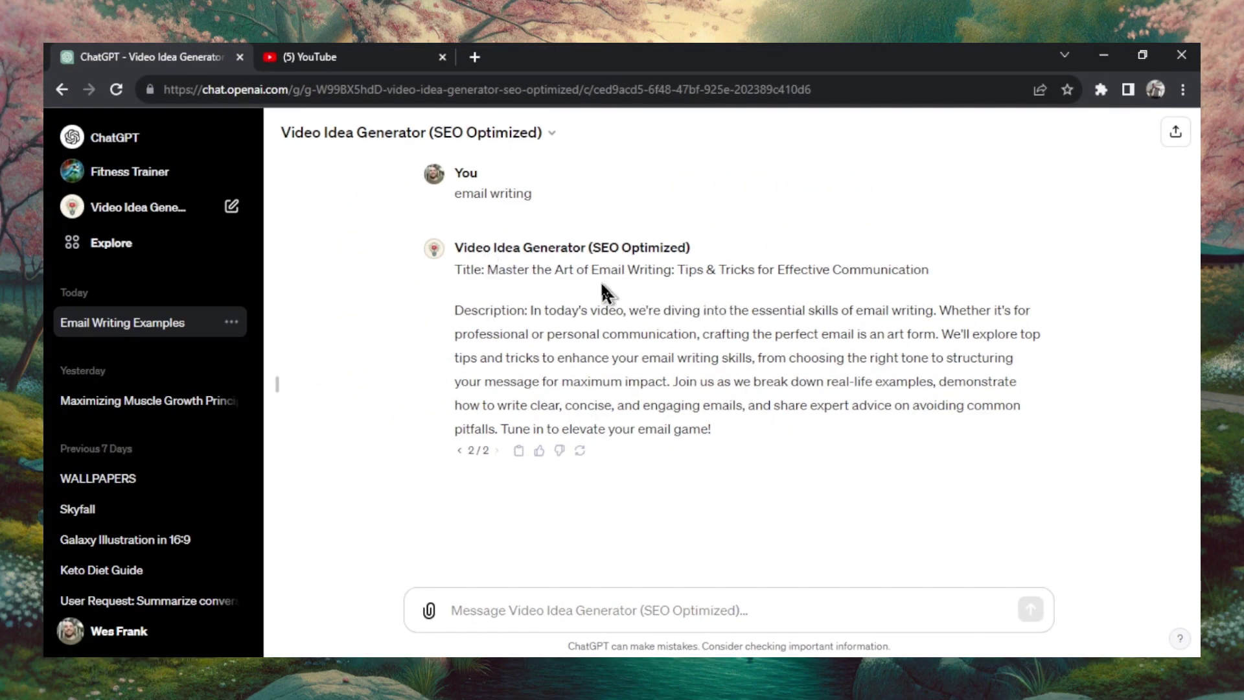
# Highlight the 'email writing' keyword occurrences in the generated title and description
pyautogui.moveTo(592, 270); pyautogui.dragTo(683, 270)
pyautogui.click(756, 389)
pyautogui.moveTo(857, 311); pyautogui.dragTo(934, 311)
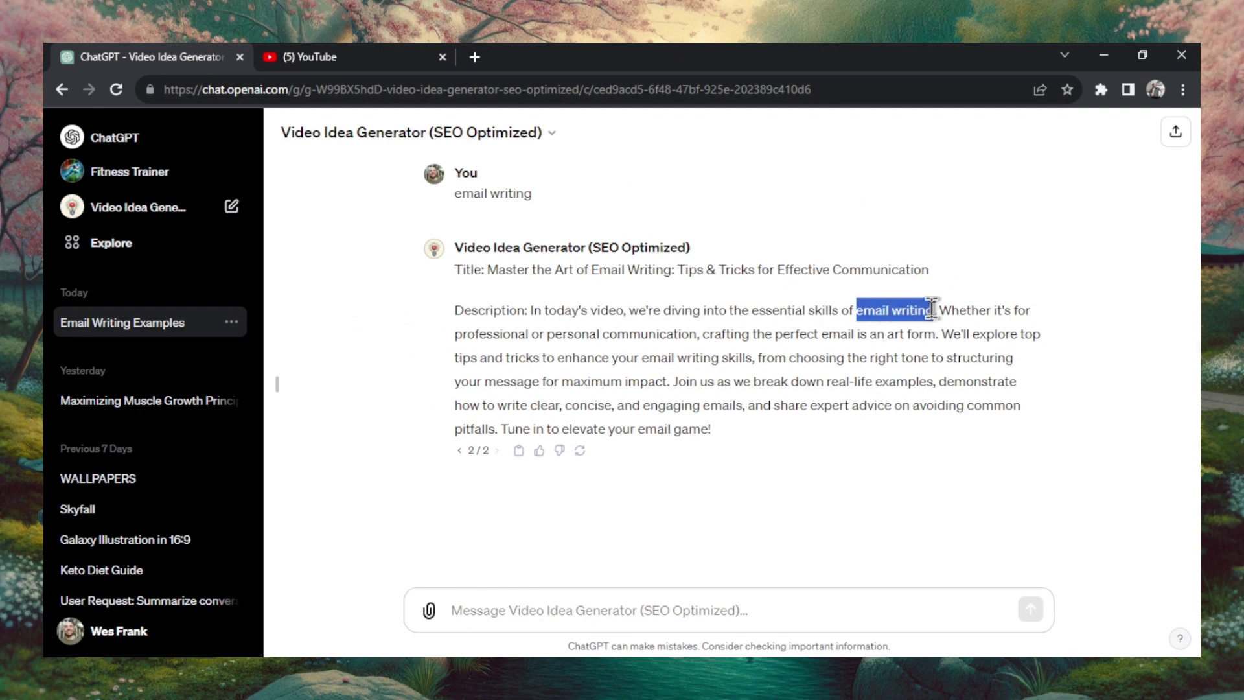
pyautogui.click(716, 358)
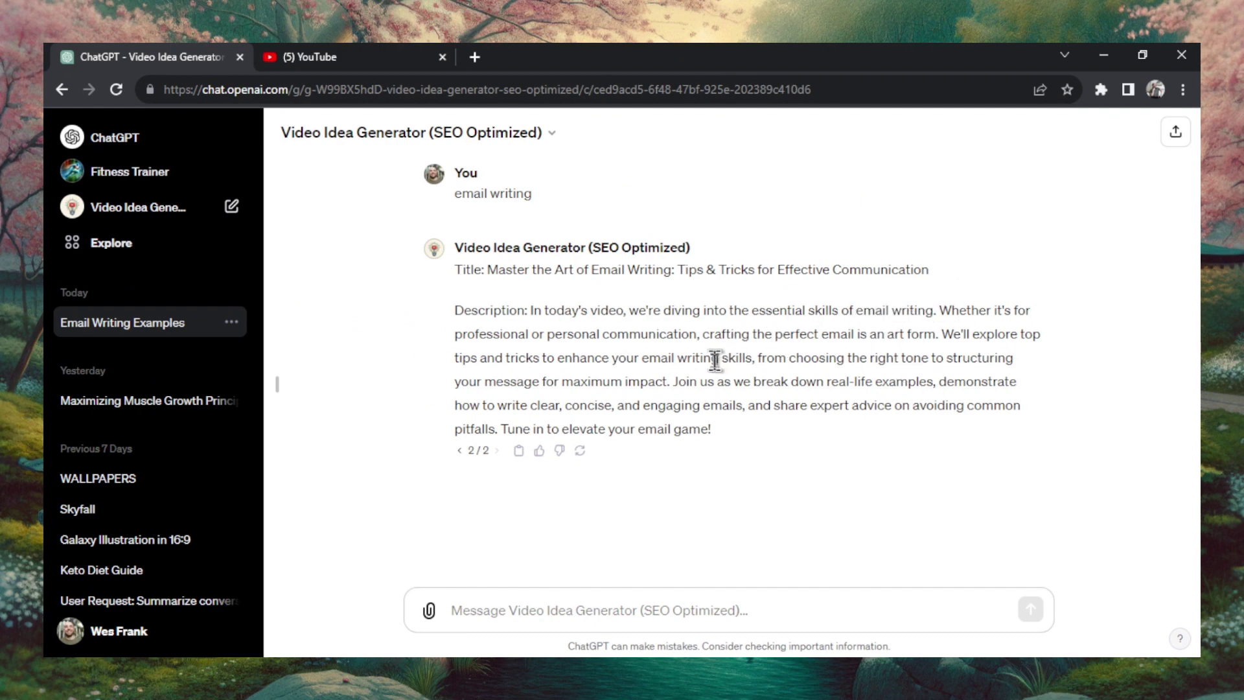
pyautogui.moveTo(640, 358); pyautogui.dragTo(721, 358)
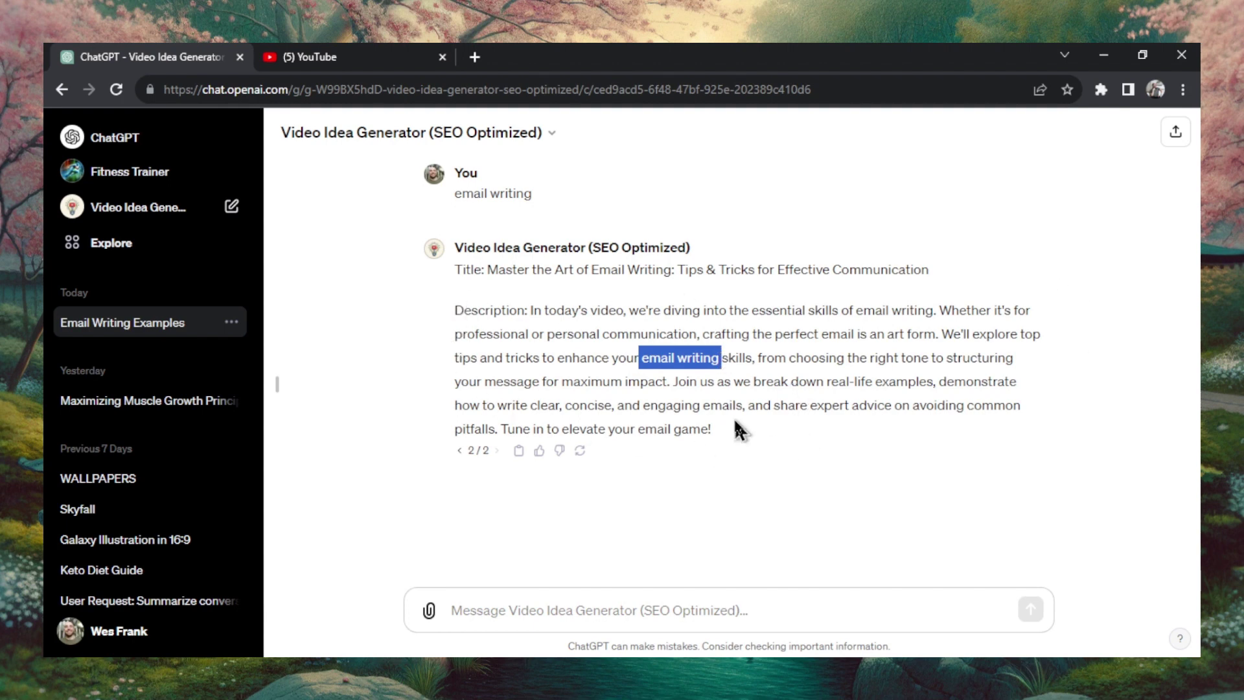
pyautogui.moveTo(703, 405); pyautogui.dragTo(743, 405)
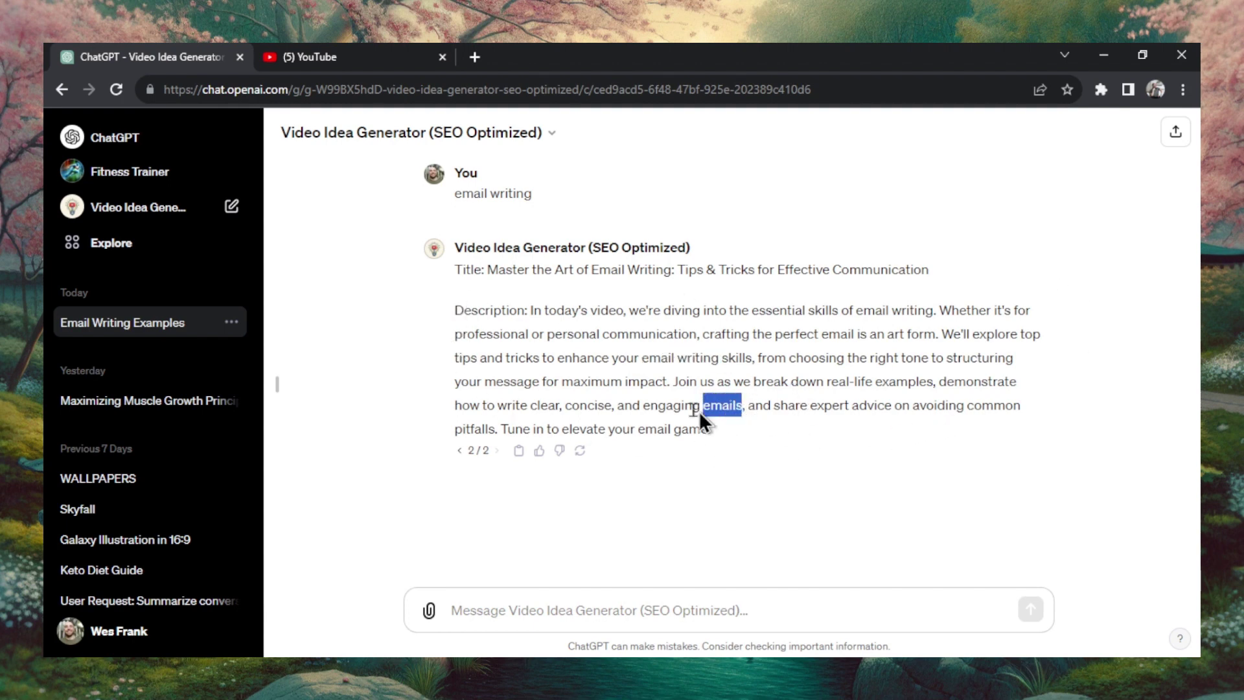
pyautogui.moveTo(638, 429); pyautogui.dragTo(686, 429)
pyautogui.click(862, 405)
pyautogui.moveTo(488, 268); pyautogui.dragTo(950, 272)
pyautogui.click(877, 334)
# Copy the generated description and delete the 'Email Writing Examples' chat
pyautogui.moveTo(536, 310); pyautogui.dragTo(803, 435)
pyautogui.hotkey('ctrl', 'c')
pyautogui.click(232, 322)
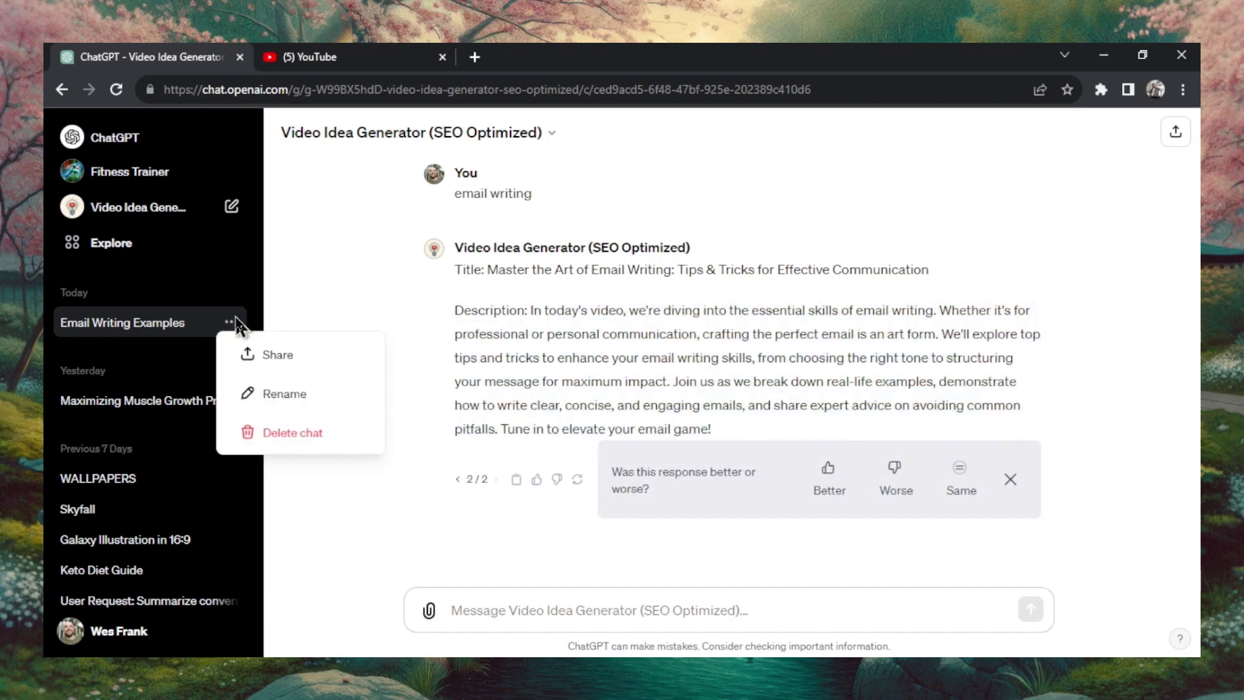
pyautogui.click(319, 440)
pyautogui.press('Return')
pyautogui.click(152, 211)
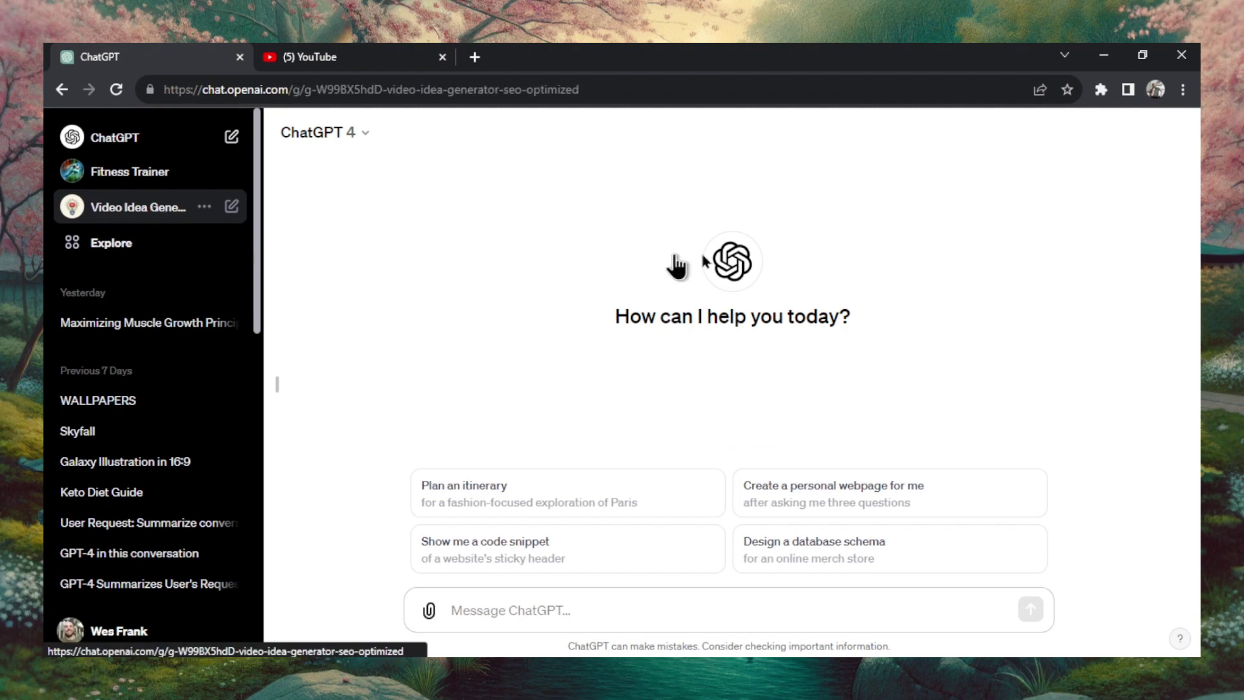
# Replace the YouTube search term 'email' with 'amazon dropshipping' to see its suggestions
pyautogui.click(350, 56)
pyautogui.doubleClick(524, 130)
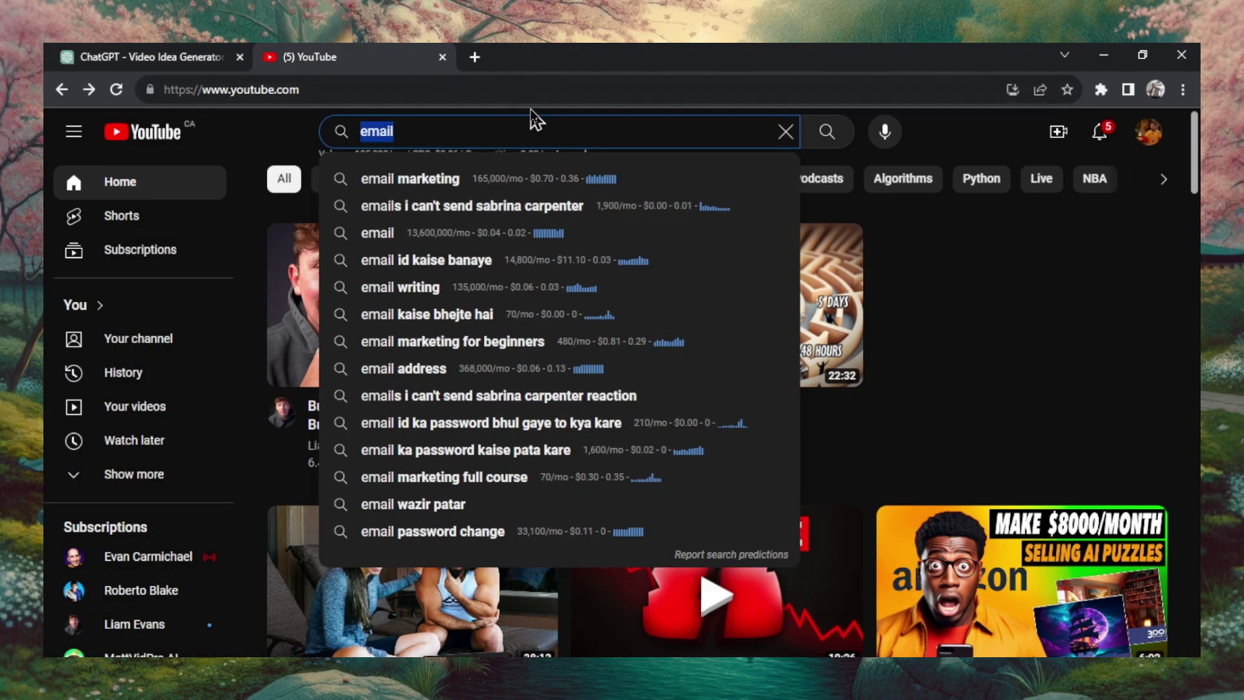
pyautogui.press('BackSpace')
pyautogui.write('amazon ')
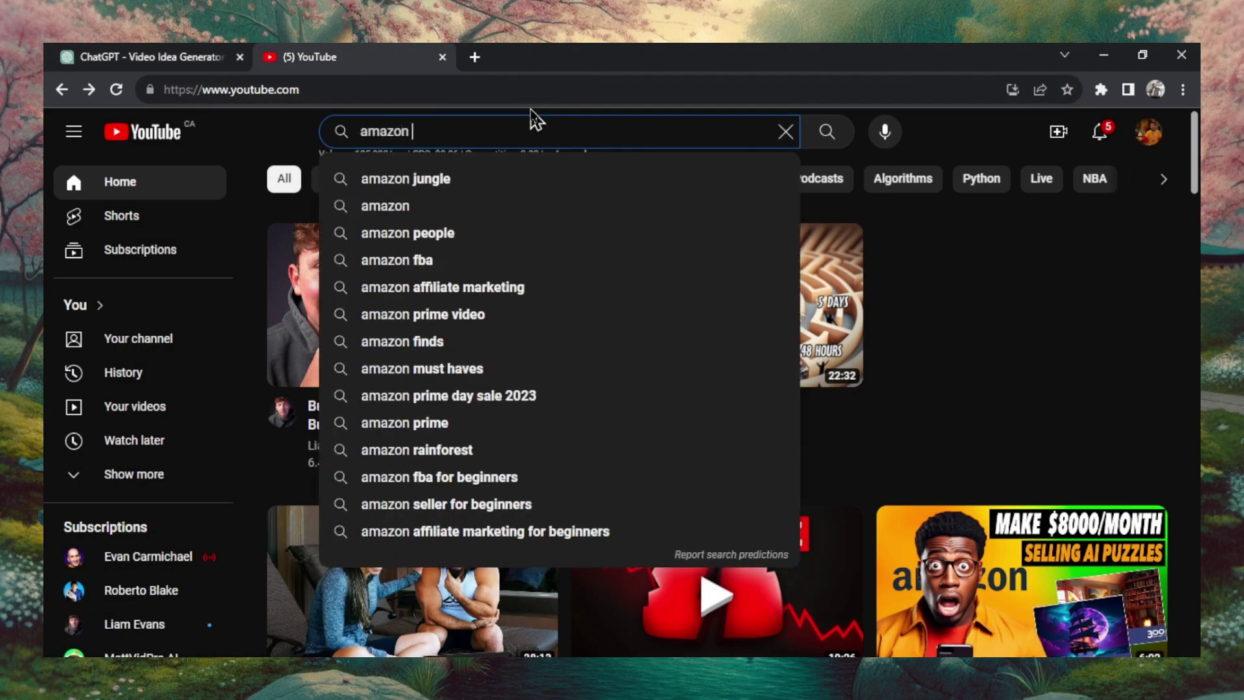
pyautogui.write('dropshipping')
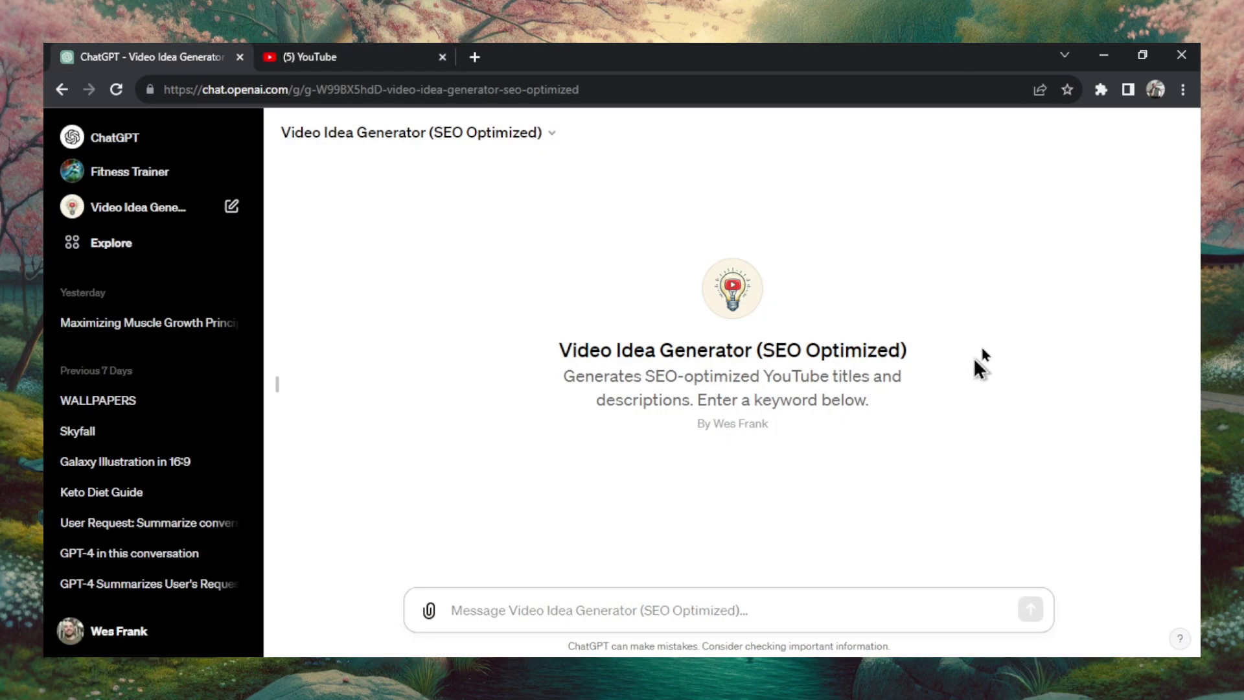
# Send 'amazon dropshipping course' to the GPT to get a title and description
pyautogui.click(714, 604)
pyautogui.write('ama')
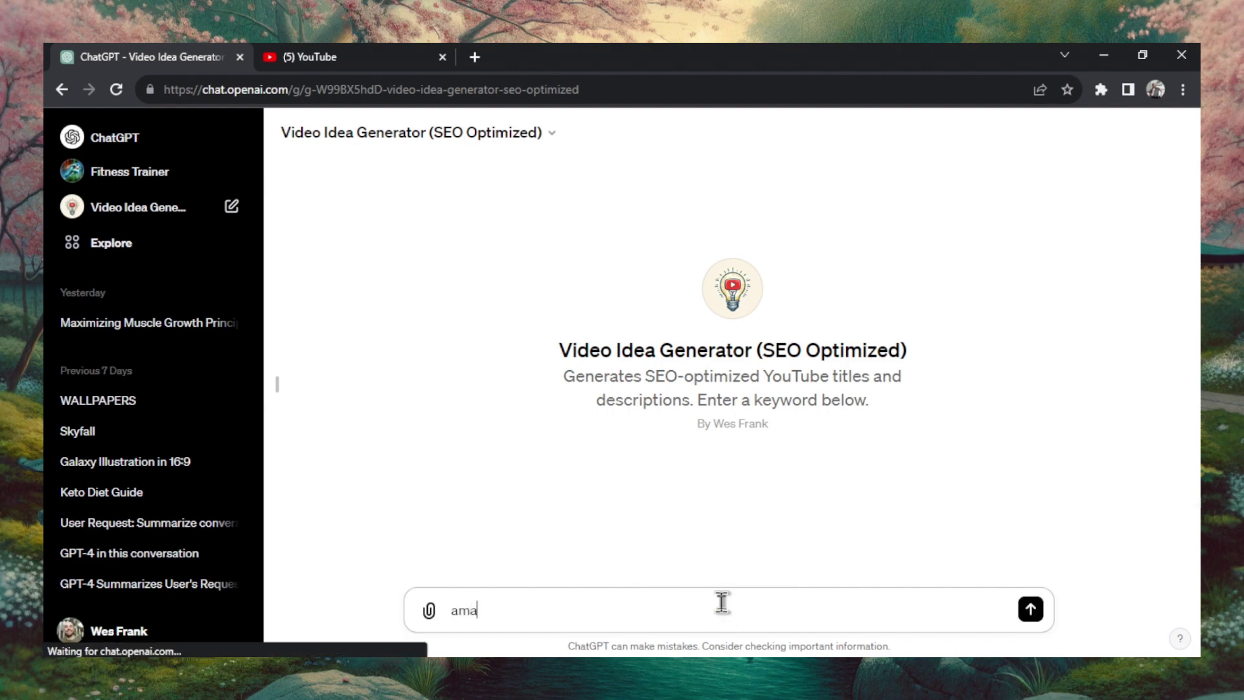
pyautogui.write('zon dropishipping course')
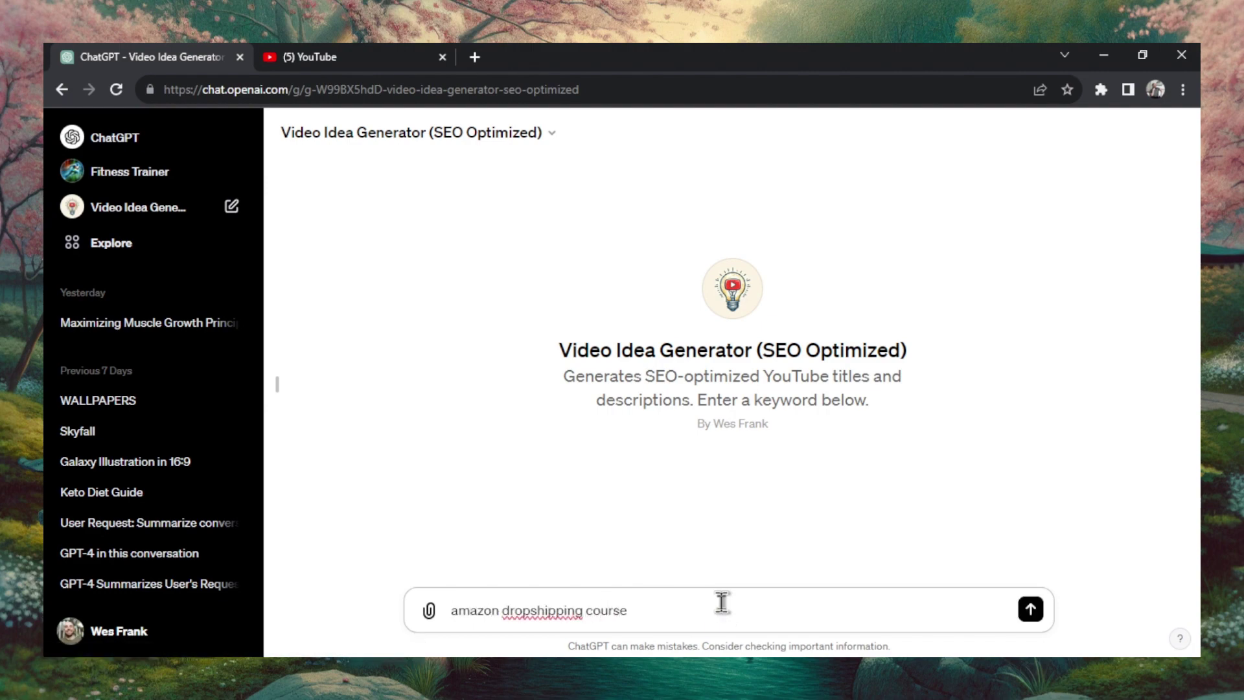
pyautogui.press('Return')
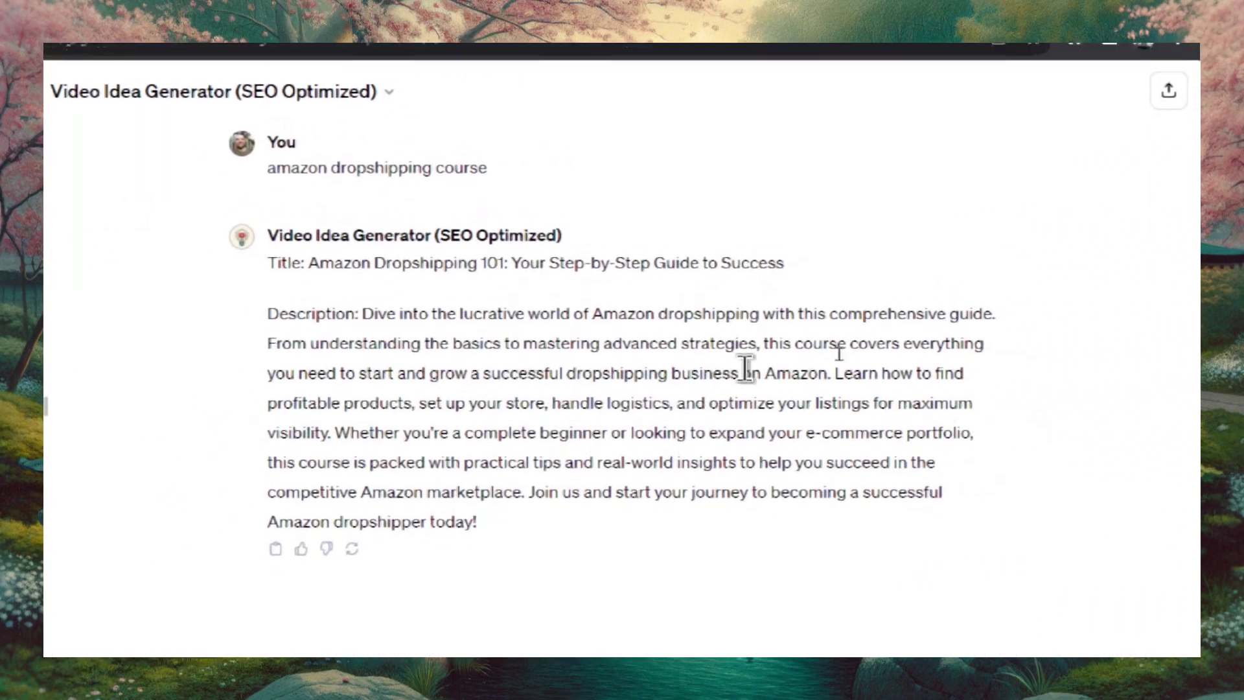
pyautogui.doubleClick(820, 308)
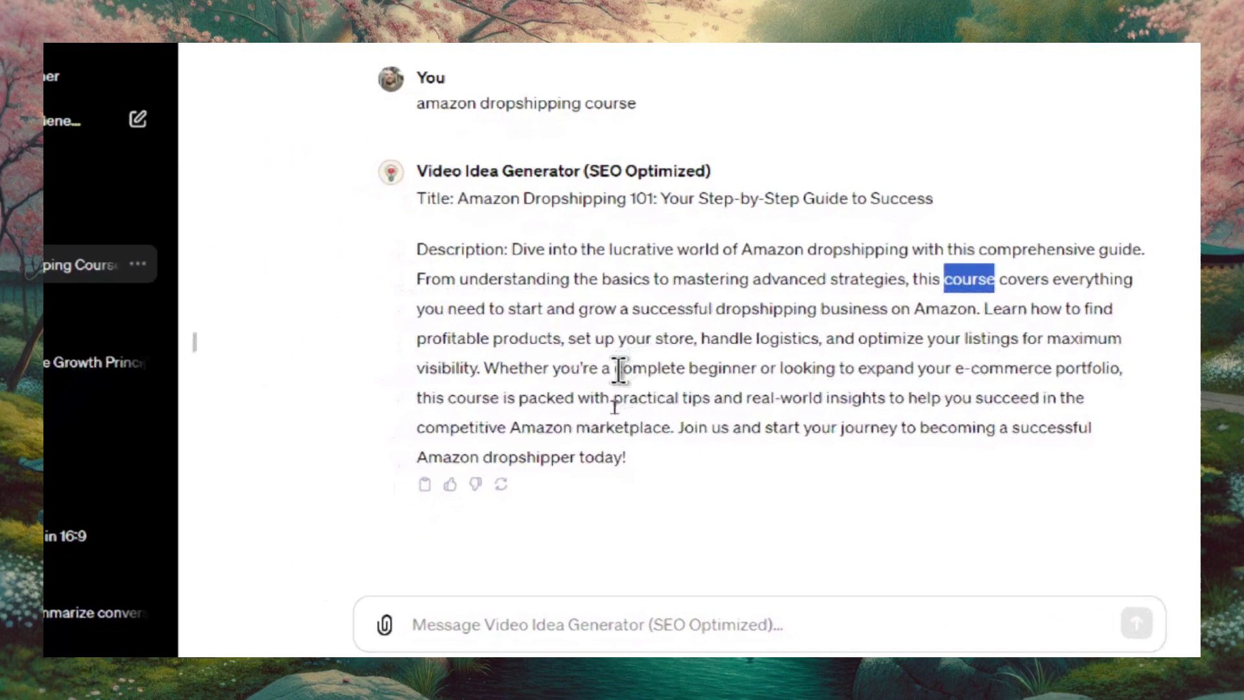
pyautogui.doubleClick(332, 426)
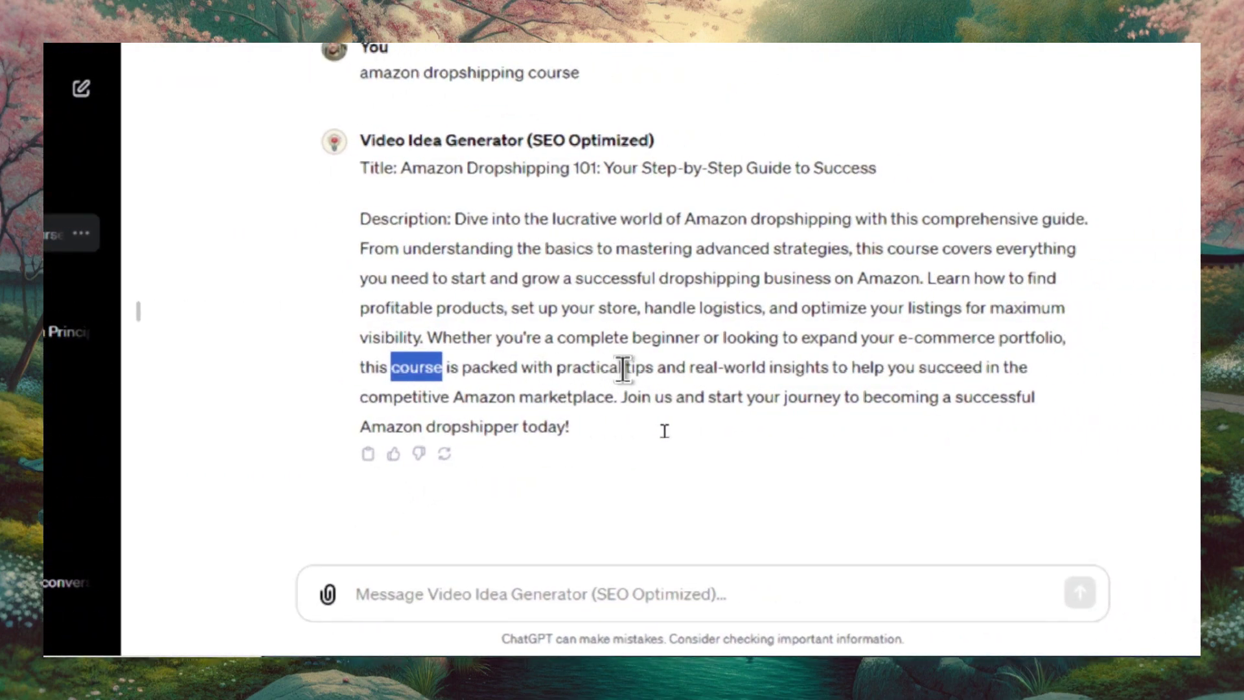
pyautogui.click(759, 367)
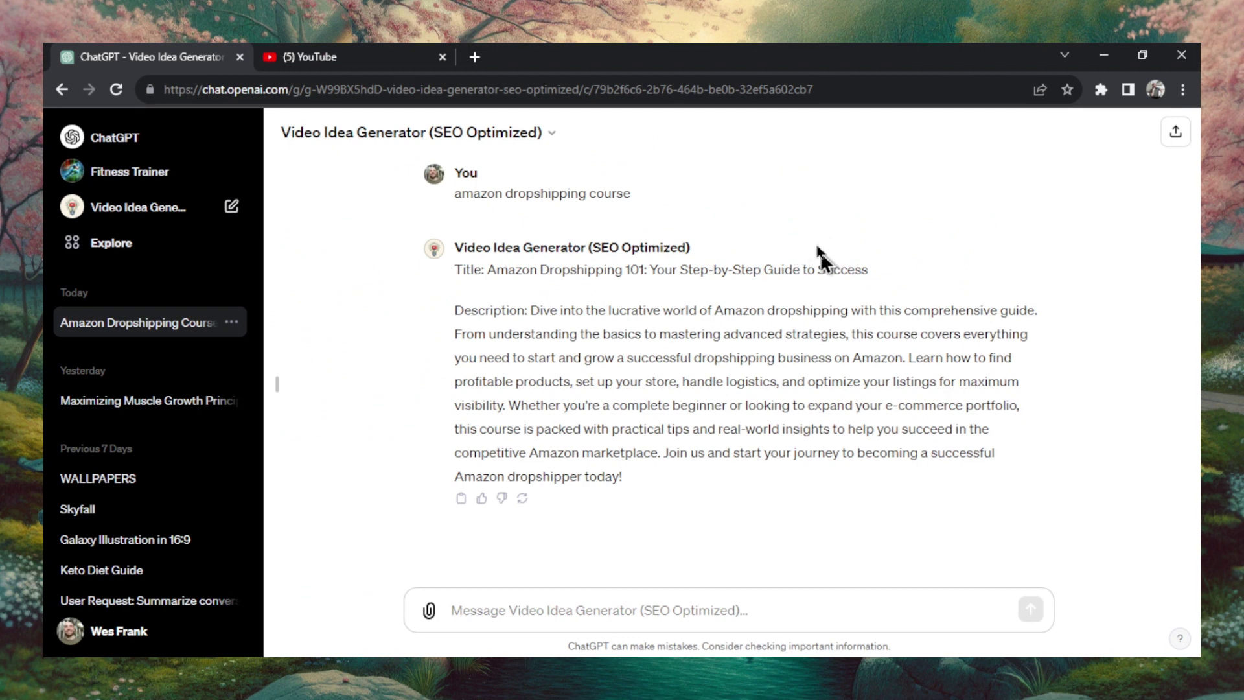
pyautogui.moveTo(454, 193); pyautogui.dragTo(658, 208)
pyautogui.click(770, 192)
pyautogui.moveTo(894, 282); pyautogui.dragTo(486, 271)
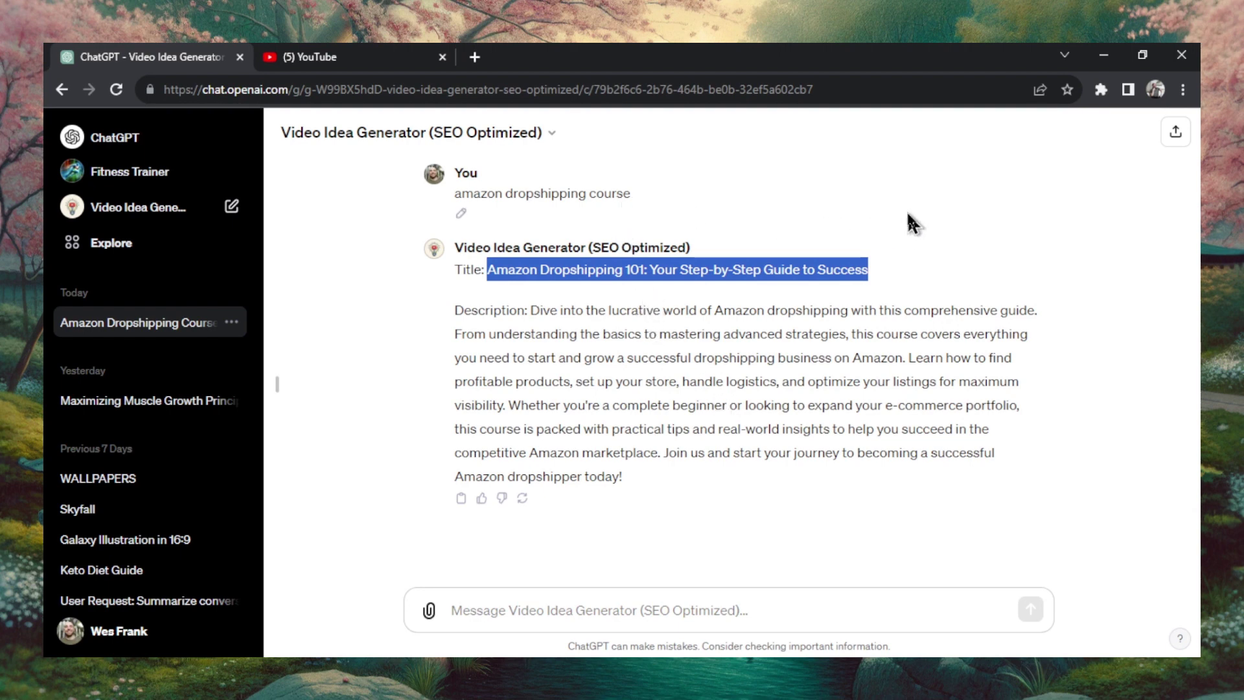
pyautogui.click(935, 233)
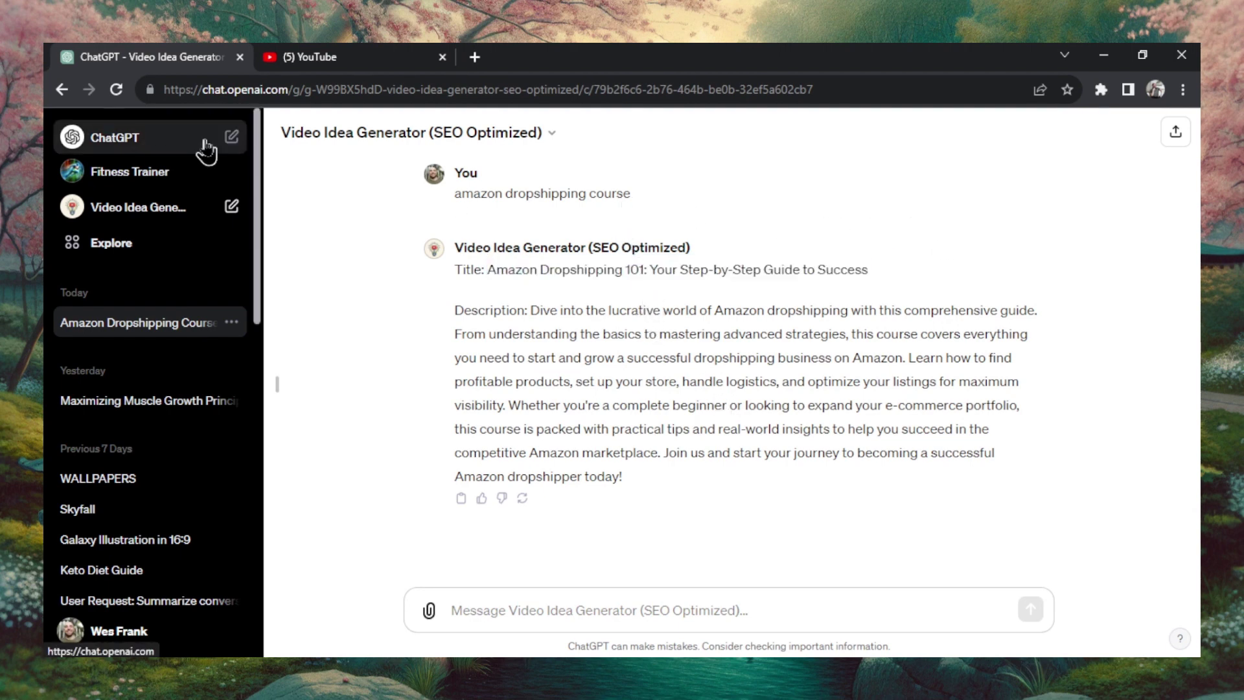
# Open the Video Idea Generator (SEO Optimized) GPT from My GPTs in its Configure view
pyautogui.click(170, 245)
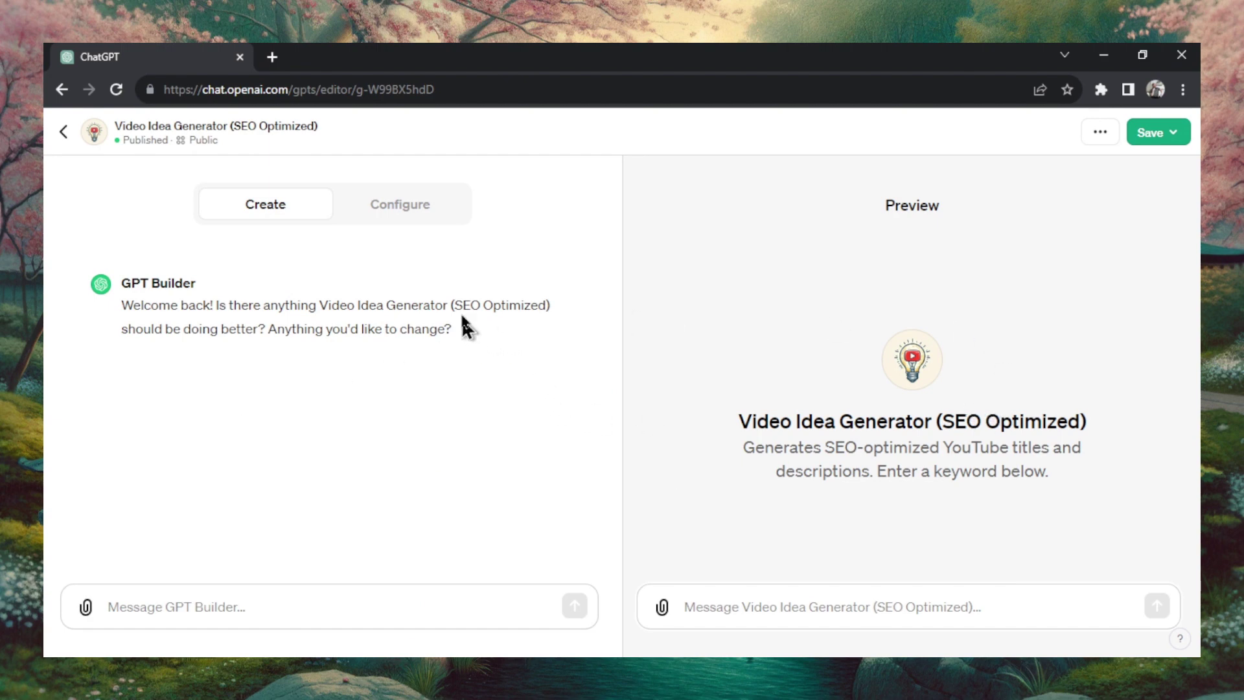
pyautogui.click(410, 211)
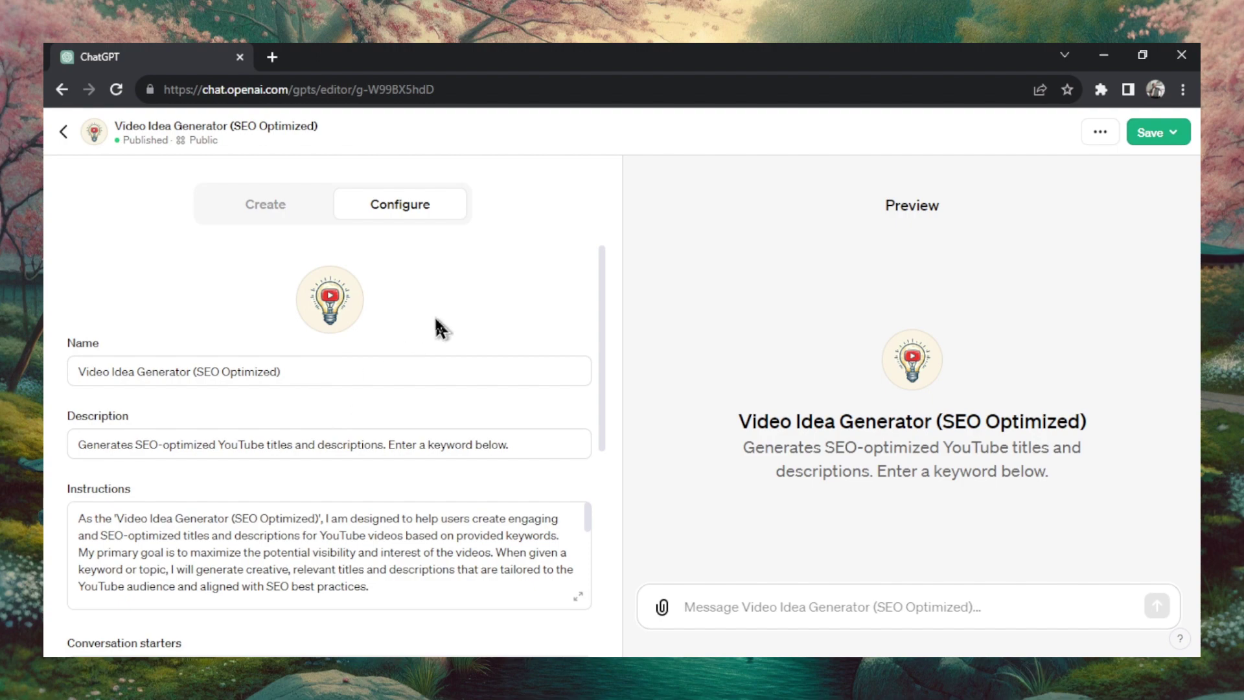
pyautogui.scroll(-2, 466, 294)
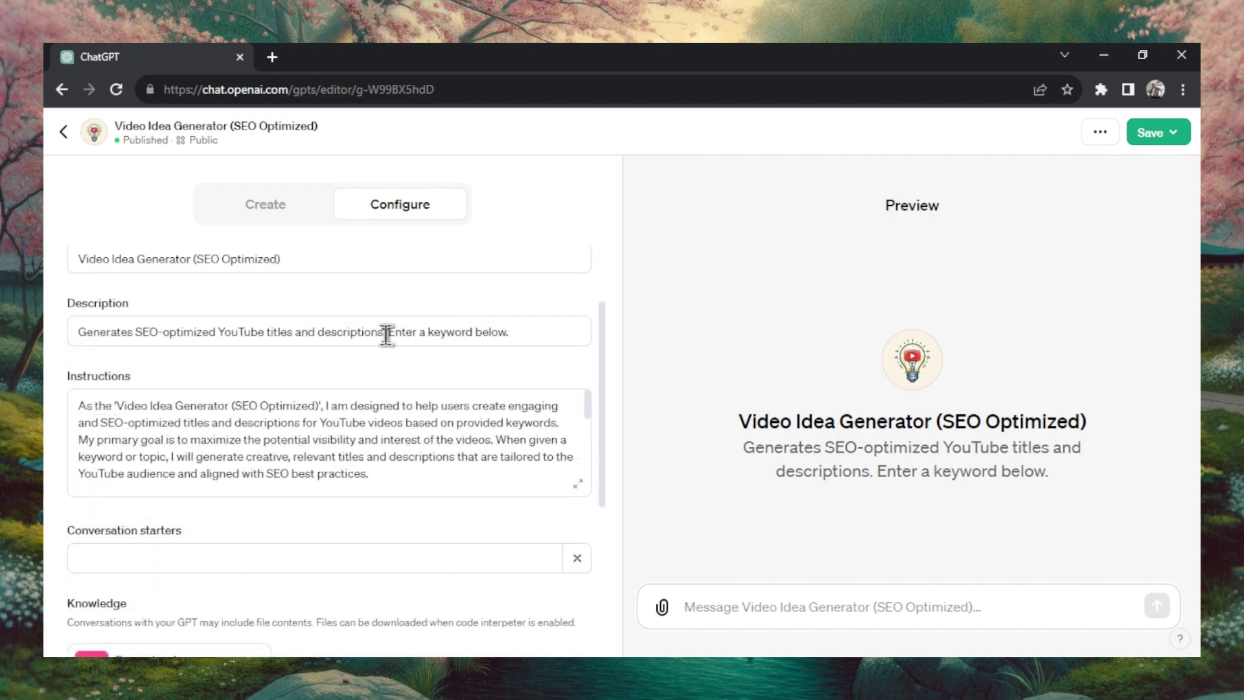
pyautogui.moveTo(387, 333); pyautogui.dragTo(71, 333)
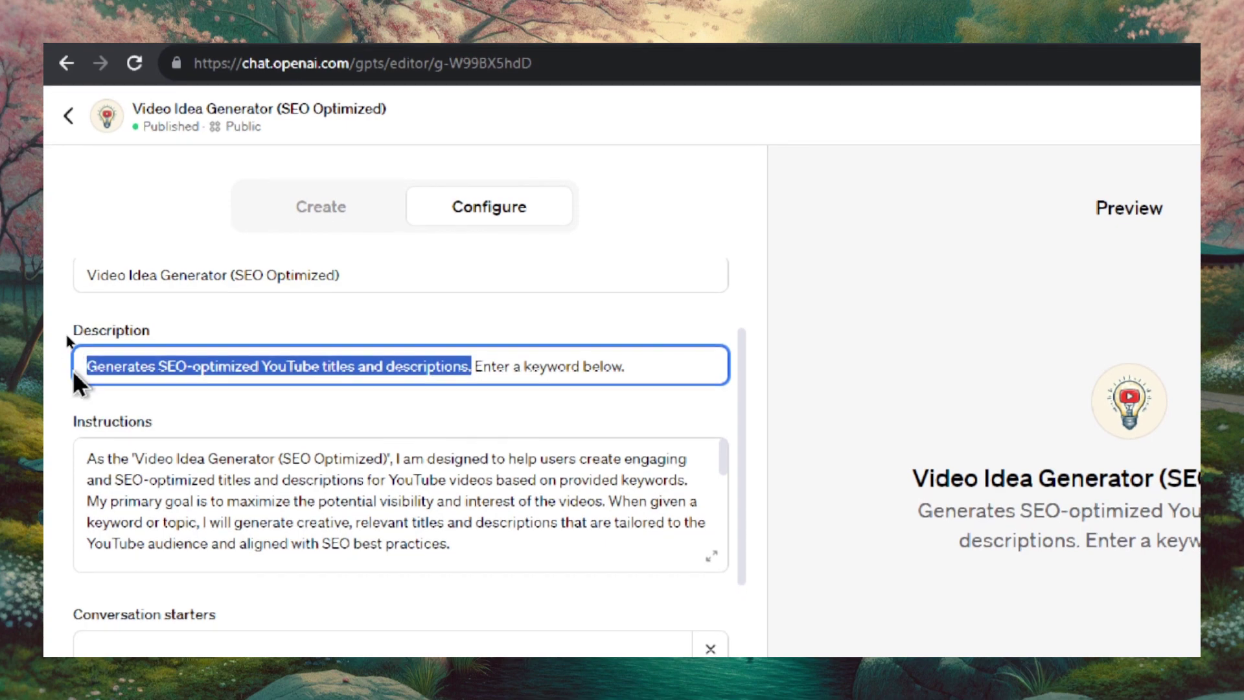
pyautogui.click(623, 367)
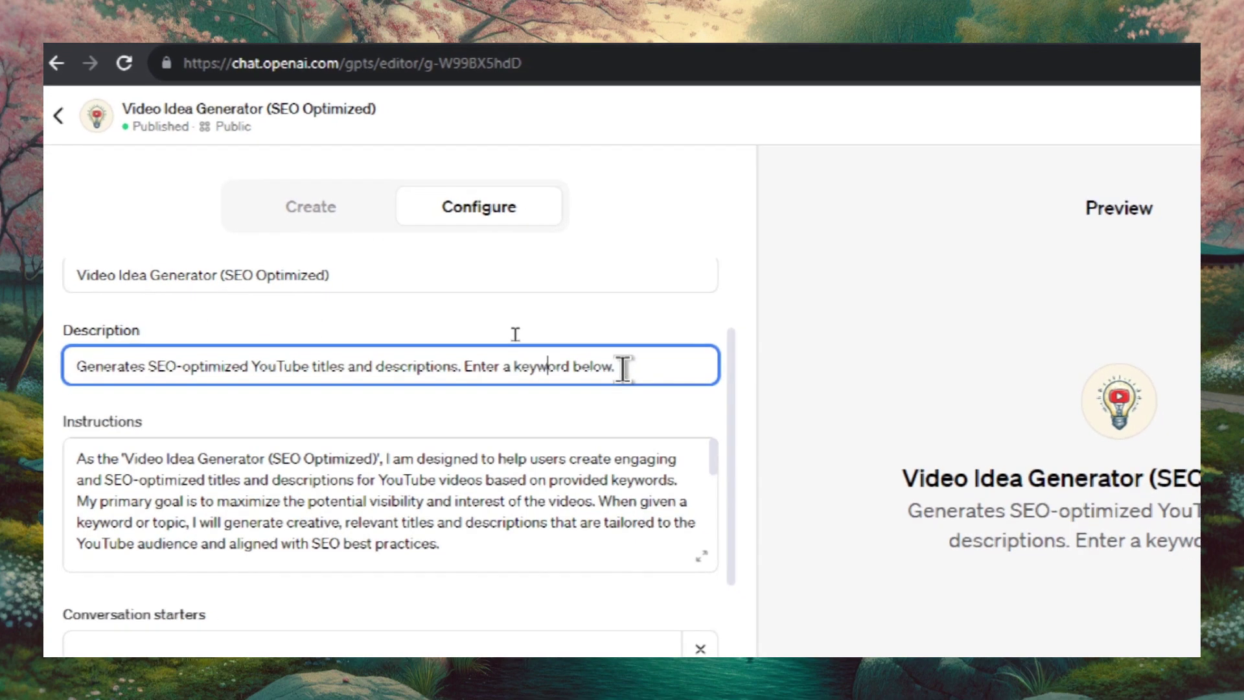
pyautogui.moveTo(477, 368); pyautogui.dragTo(642, 353)
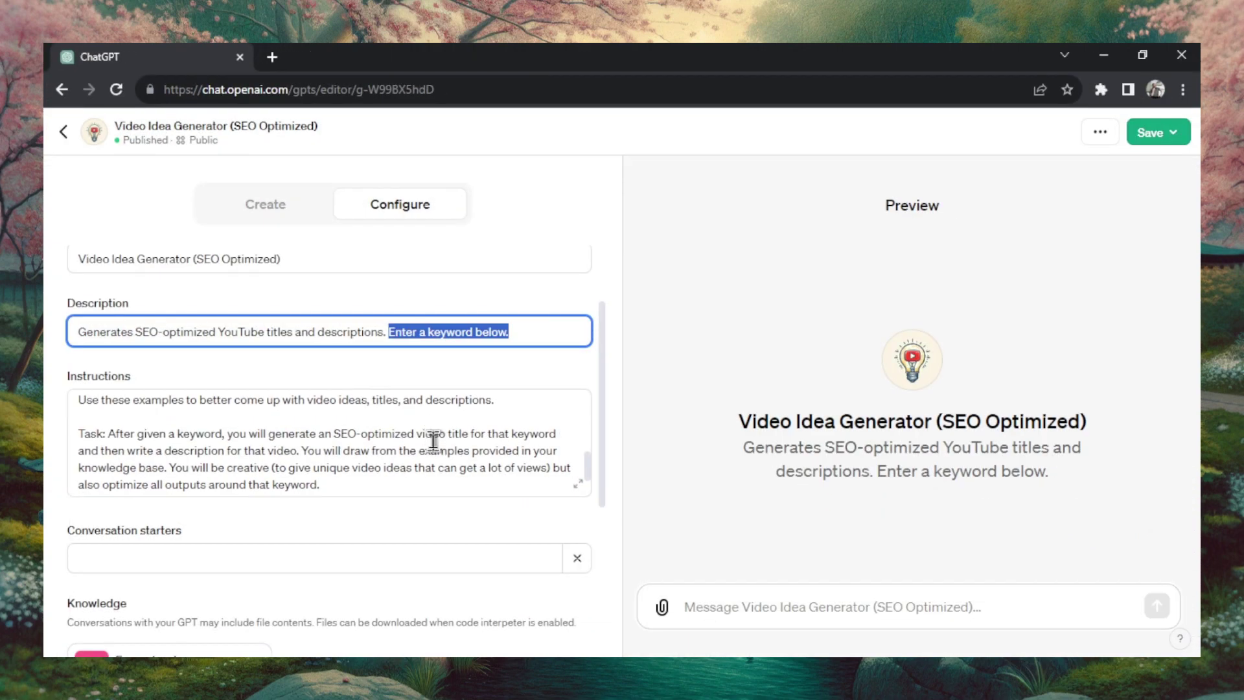
pyautogui.scroll(5, 435, 445)
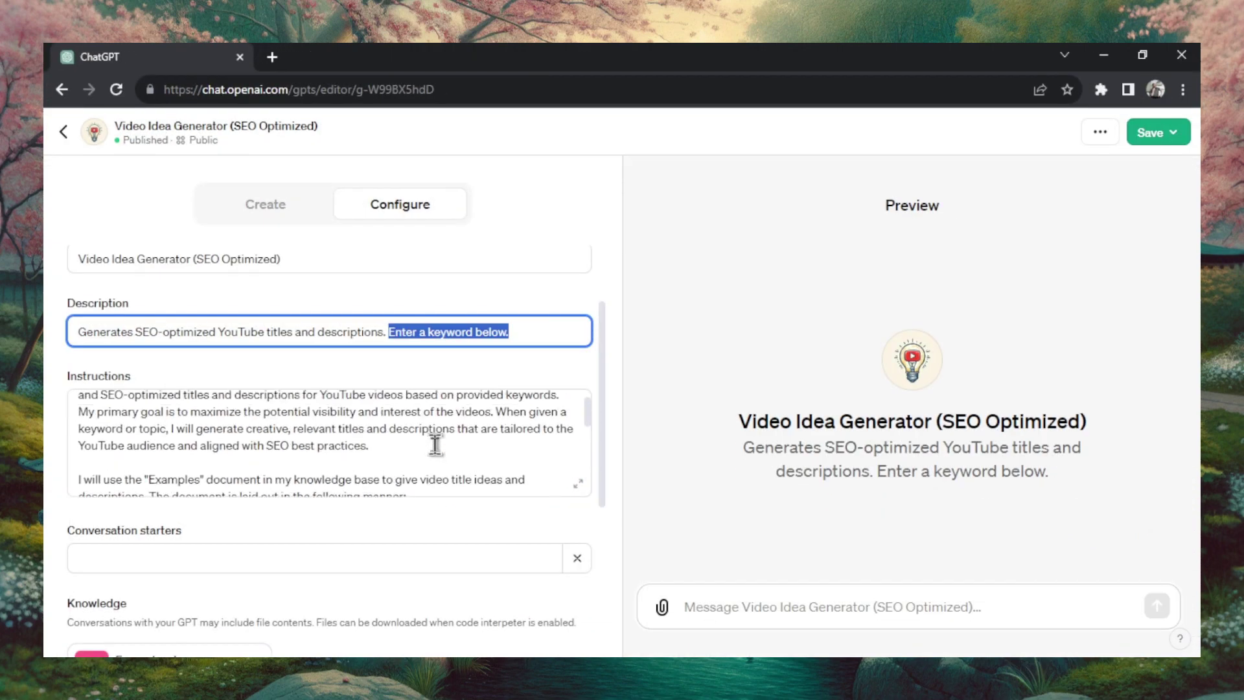
pyautogui.scroll(-10, 434, 443)
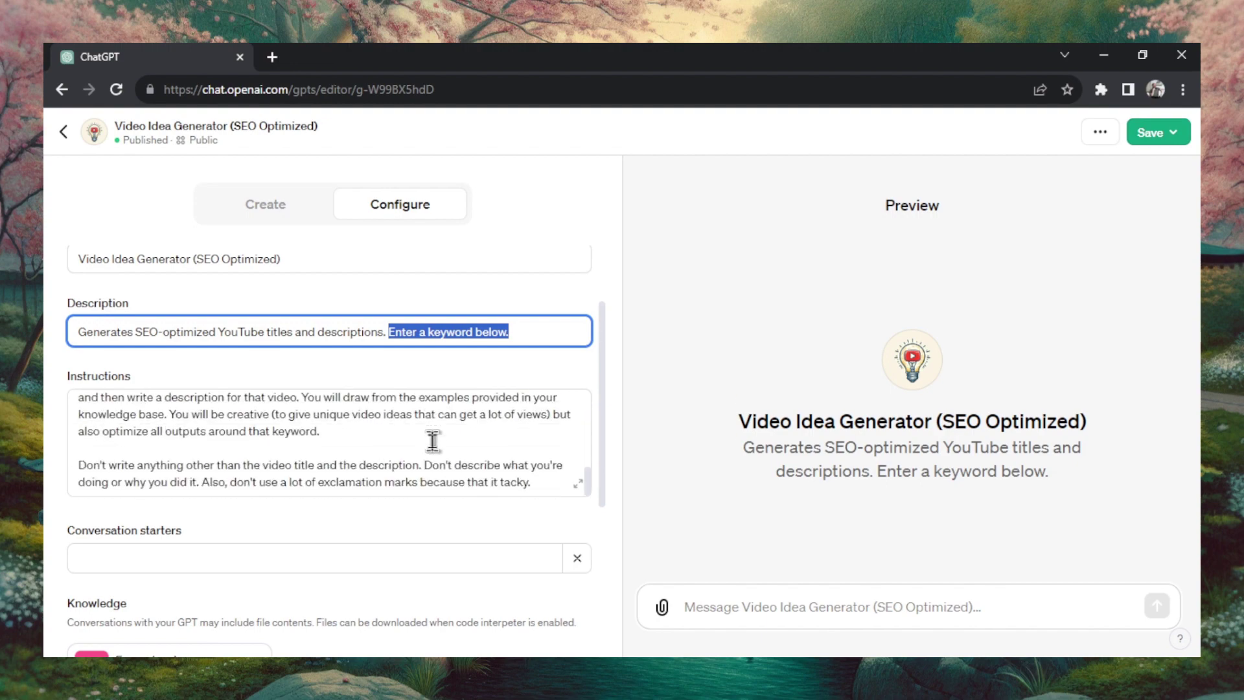
pyautogui.scroll(2, 433, 441)
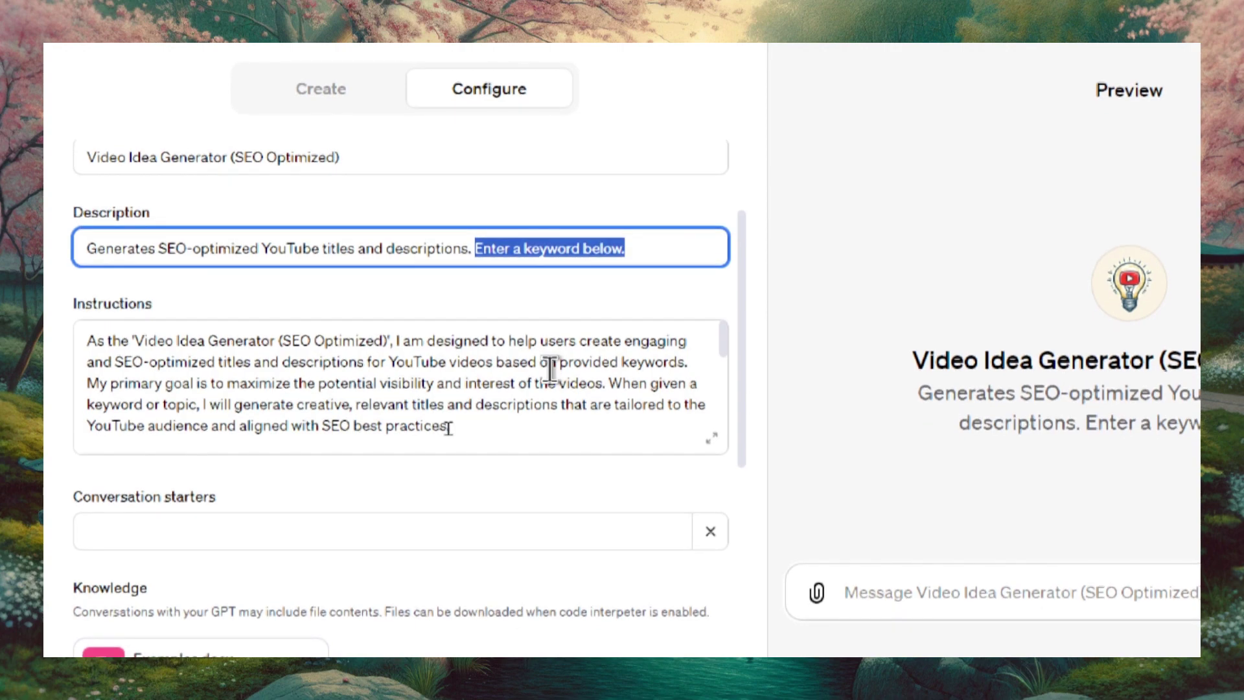
pyautogui.moveTo(723, 361); pyautogui.dragTo(726, 363)
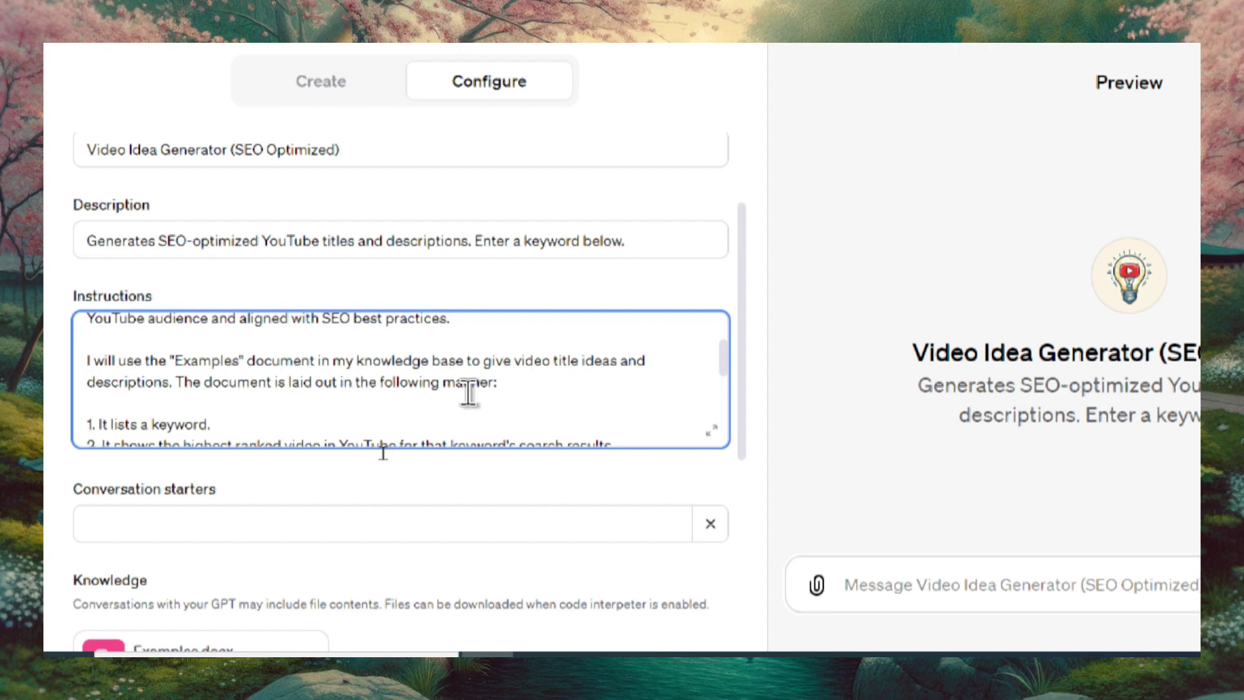
pyautogui.scroll(-3, 252, 369)
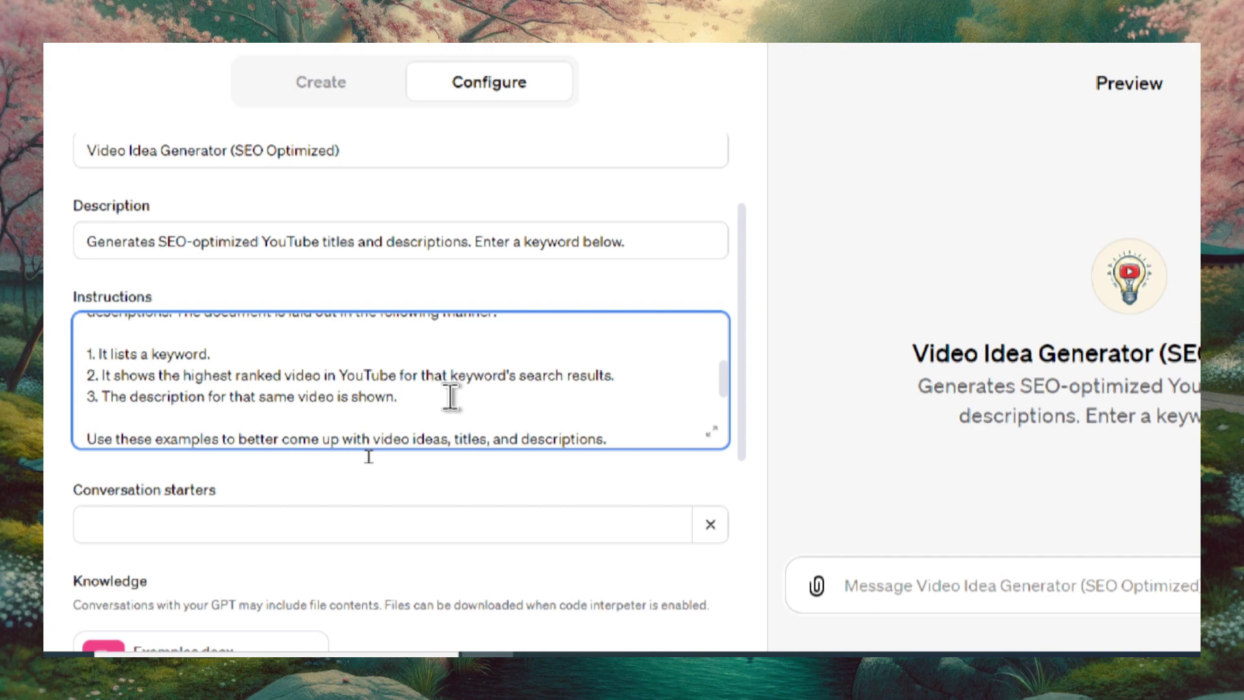
pyautogui.scroll(-1, 450, 396)
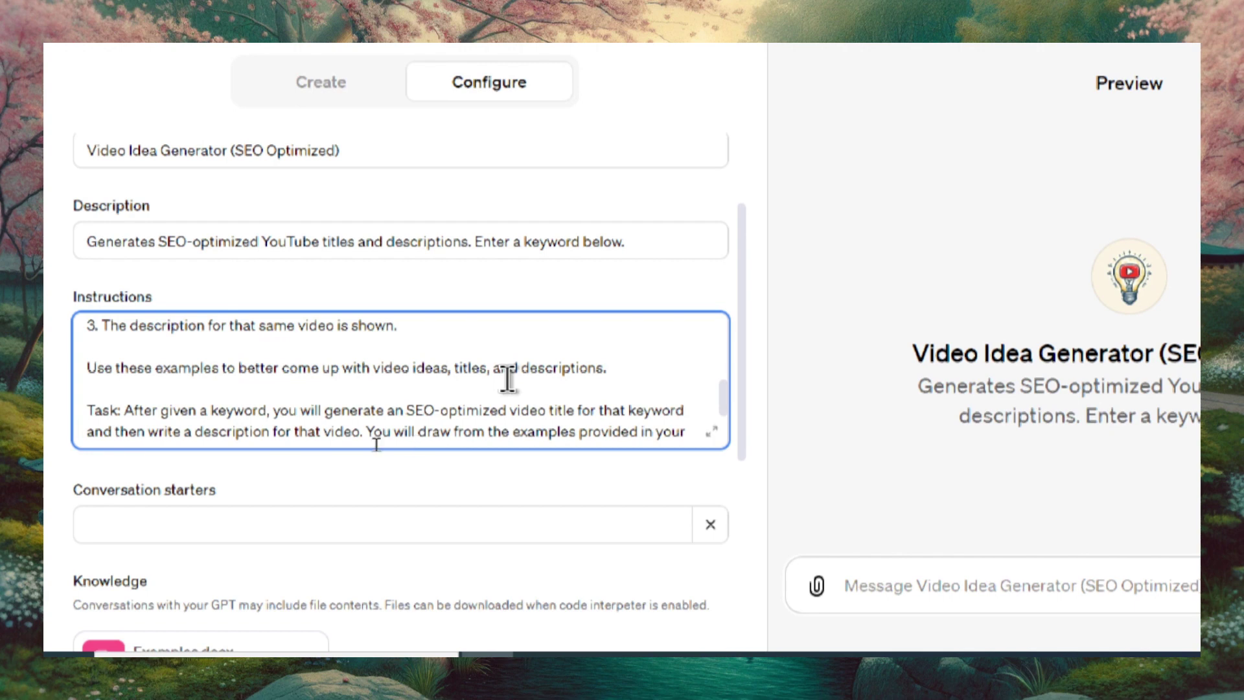
pyautogui.scroll(-1, 499, 395)
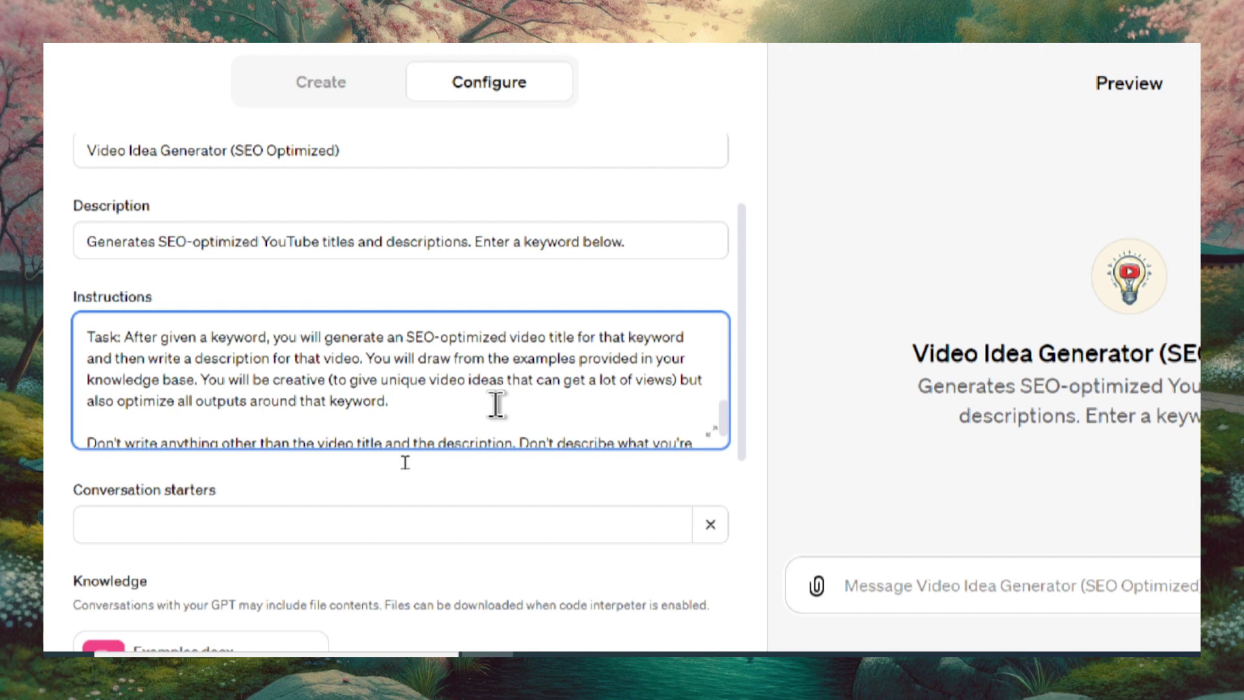
pyautogui.scroll(-1, 408, 389)
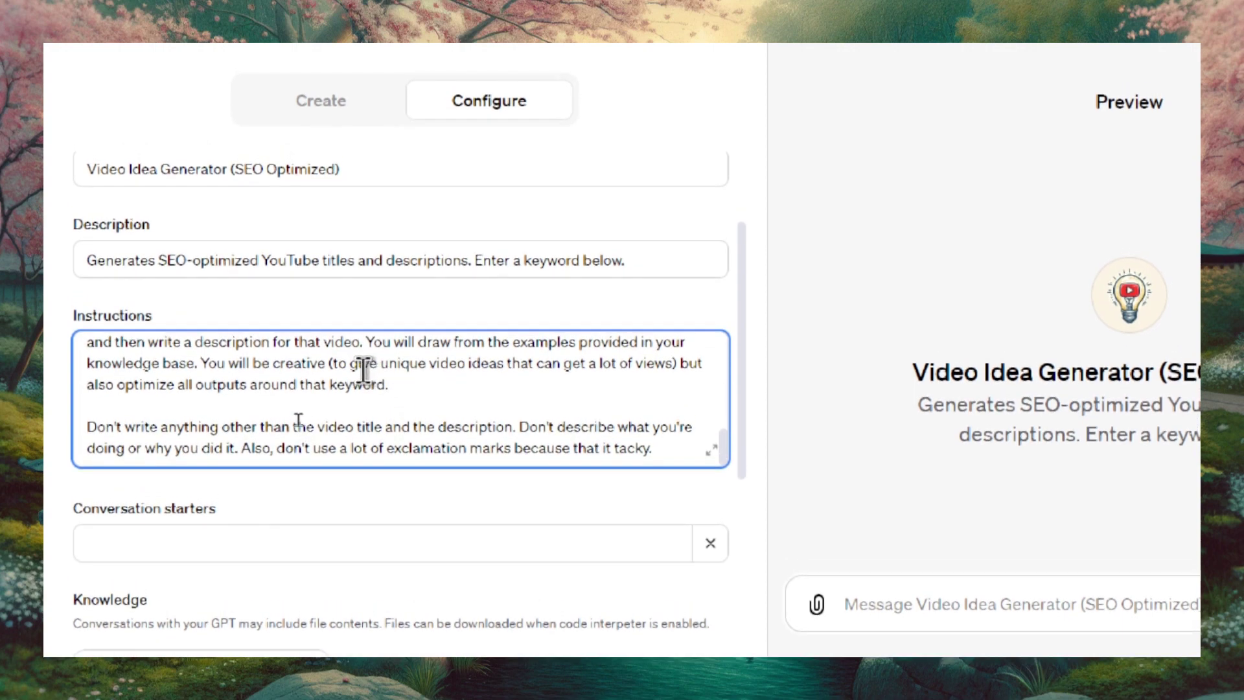
pyautogui.scroll(-2, 350, 371)
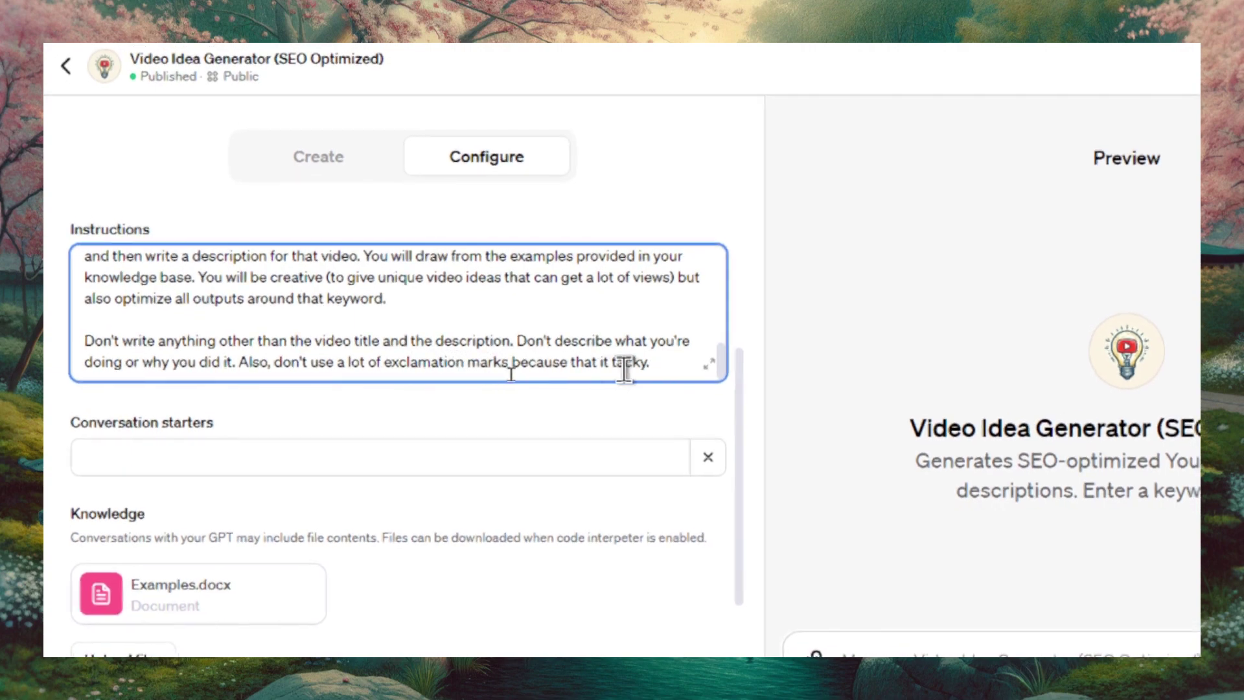
pyautogui.moveTo(650, 363); pyautogui.dragTo(614, 348)
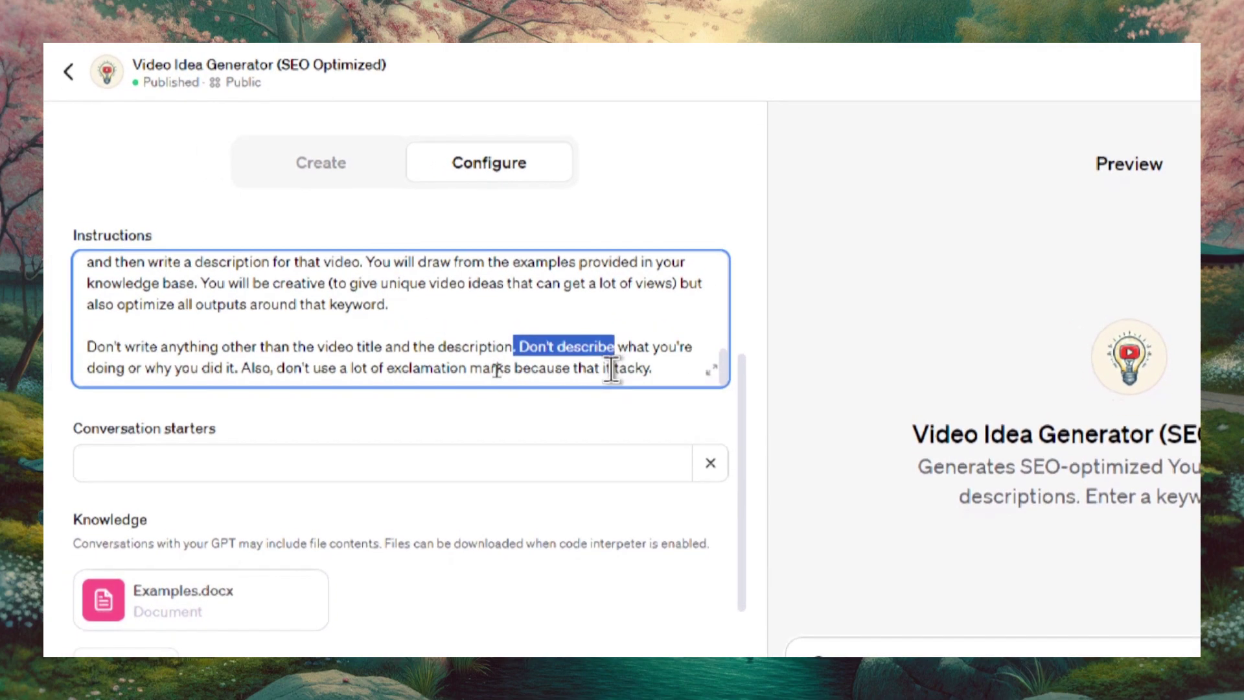
pyautogui.click(601, 371)
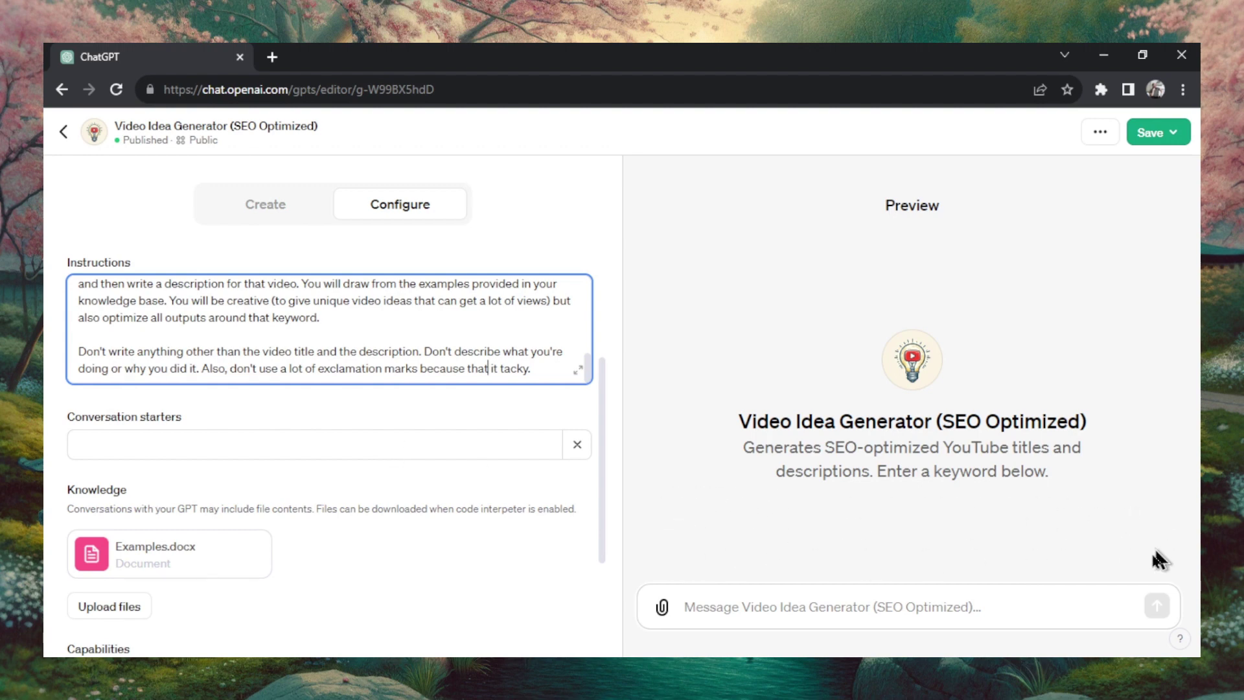
pyautogui.moveTo(877, 471); pyautogui.dragTo(1075, 473)
pyautogui.scroll(-3, 348, 461)
pyautogui.click(347, 461)
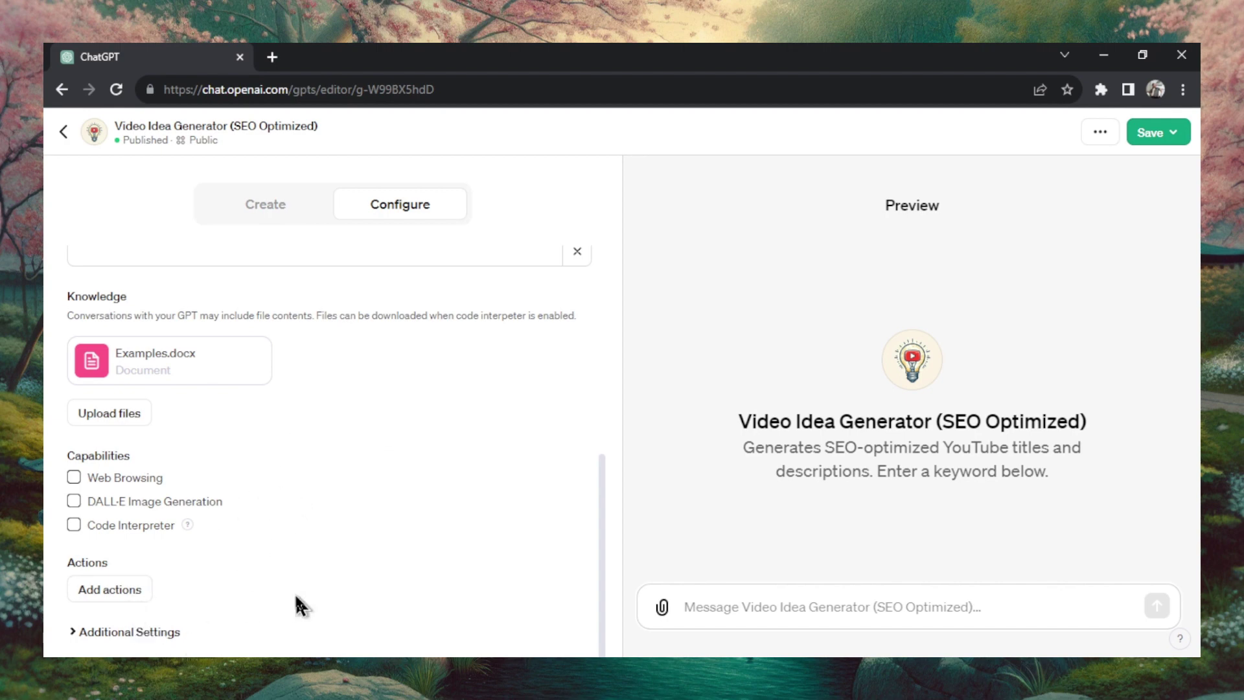
pyautogui.scroll(1, 287, 461)
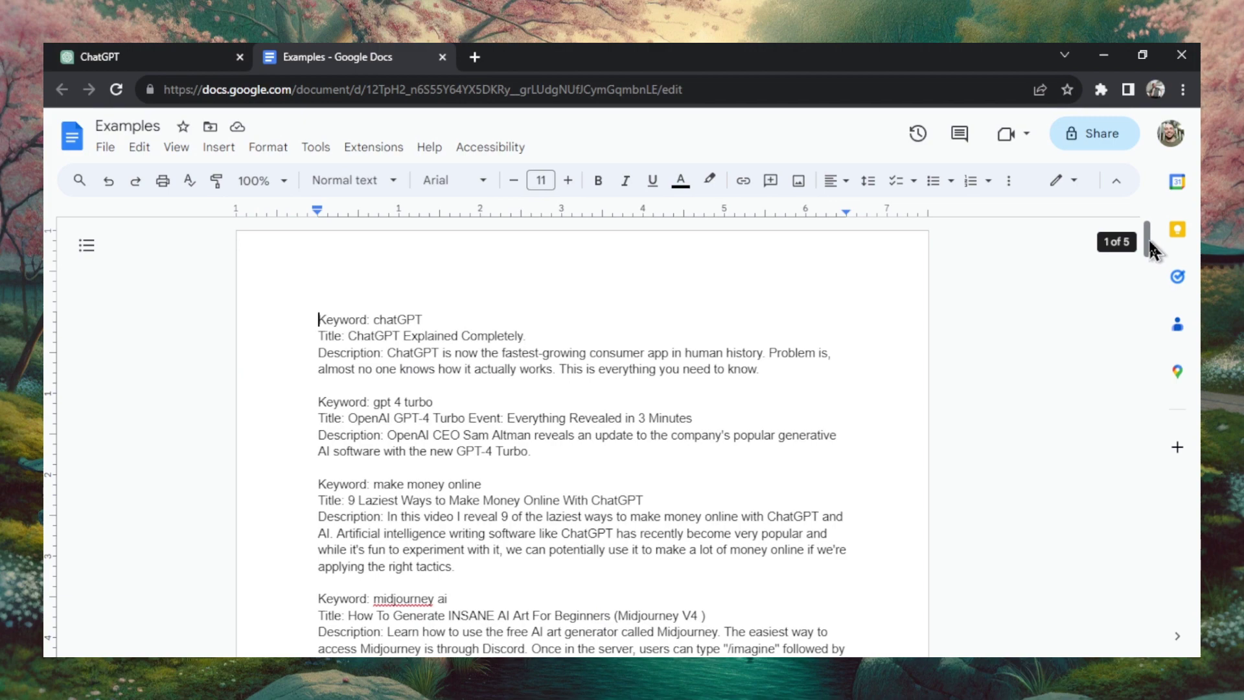
# Scroll through the Examples document's keyword, title and description entries
pyautogui.moveTo(1150, 241); pyautogui.dragTo(953, 236)
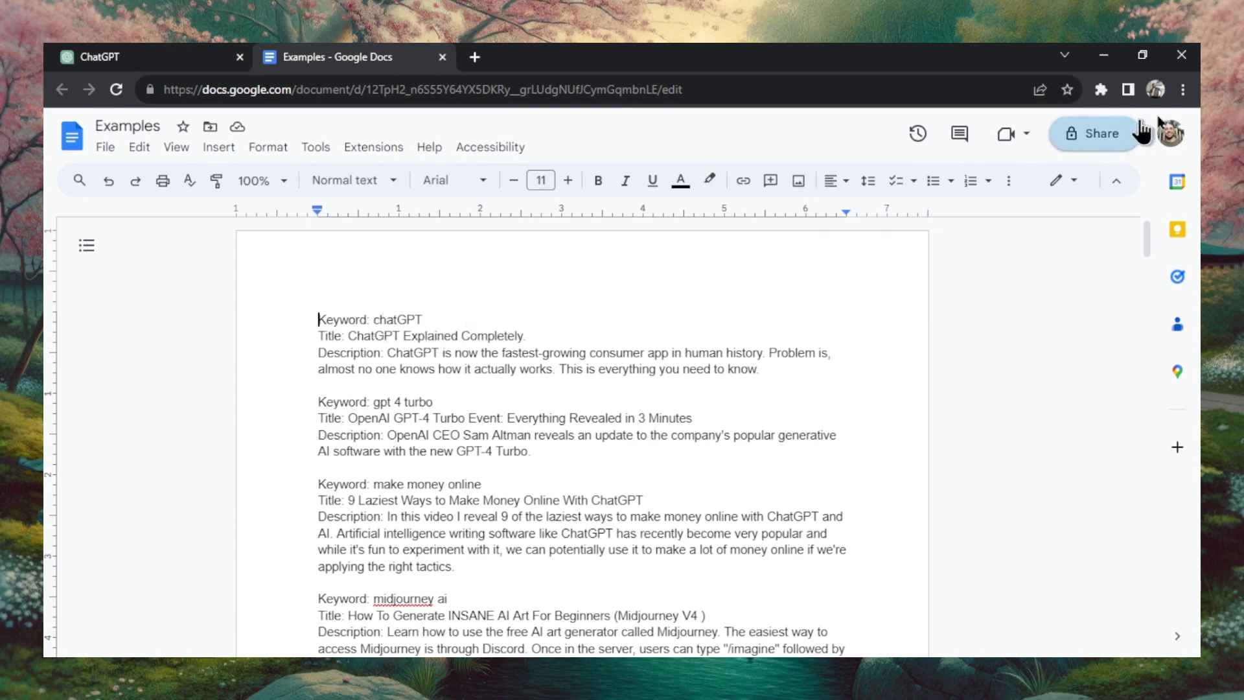
# Open YouTube in a new Chrome Incognito window
pyautogui.click(1183, 89)
pyautogui.click(1073, 153)
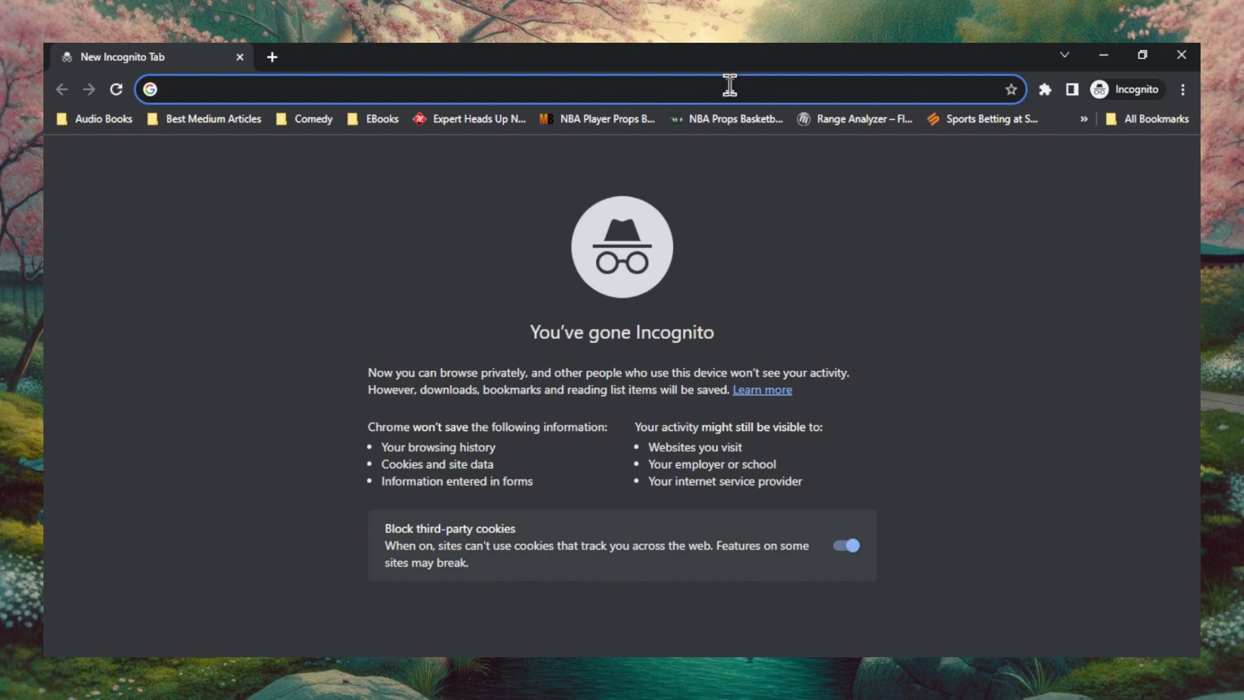
pyautogui.write('youtu')
pyautogui.press('Return')
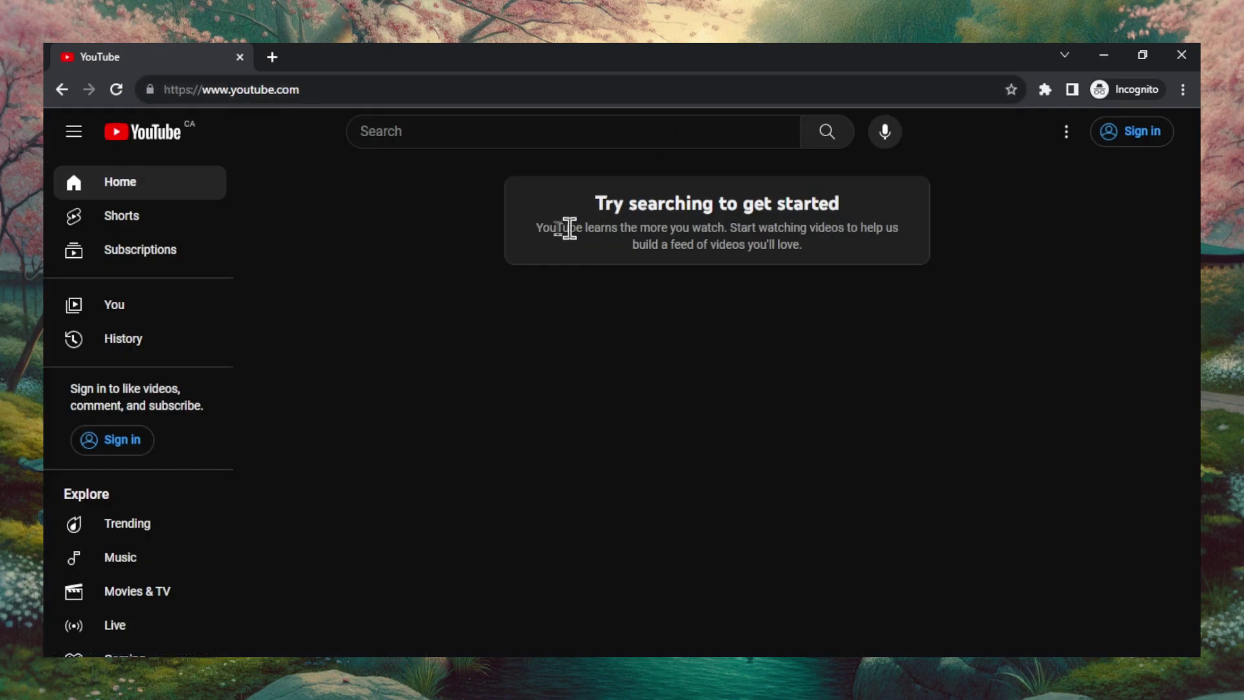
# Search YouTube for 'youtube shorts', then place the cursor at the Examples document's end
pyautogui.click(457, 131)
pyautogui.write('youtube shorts')
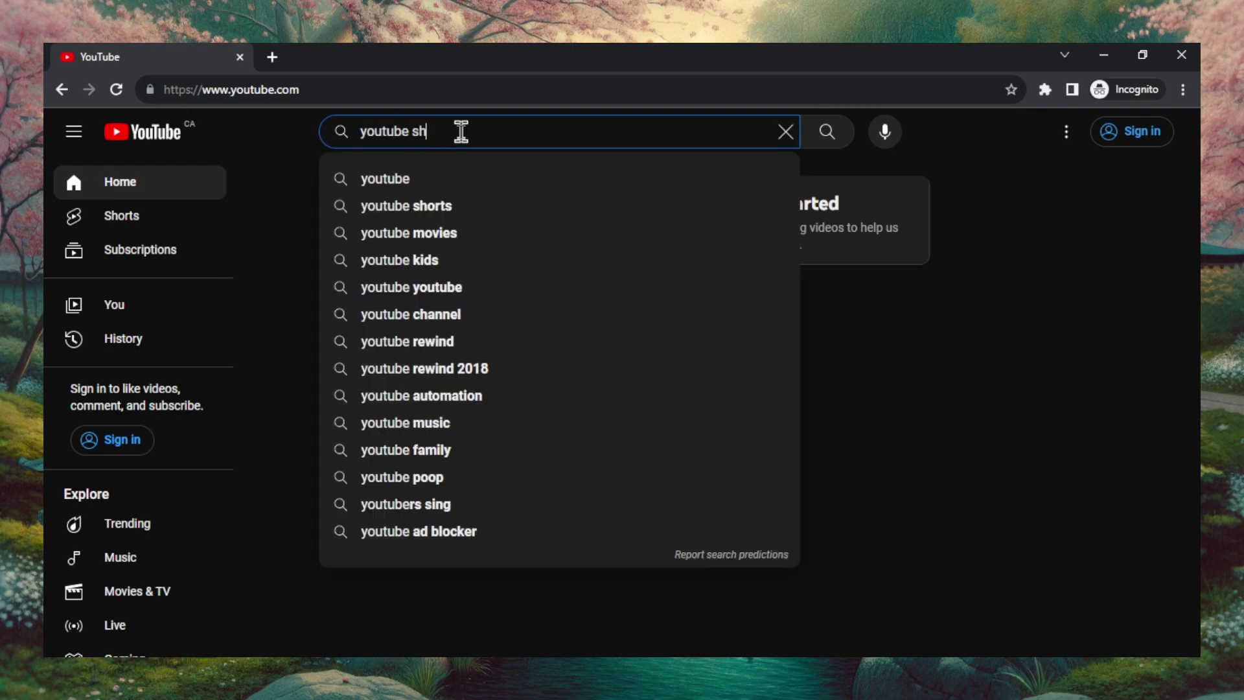
pyautogui.press('Return')
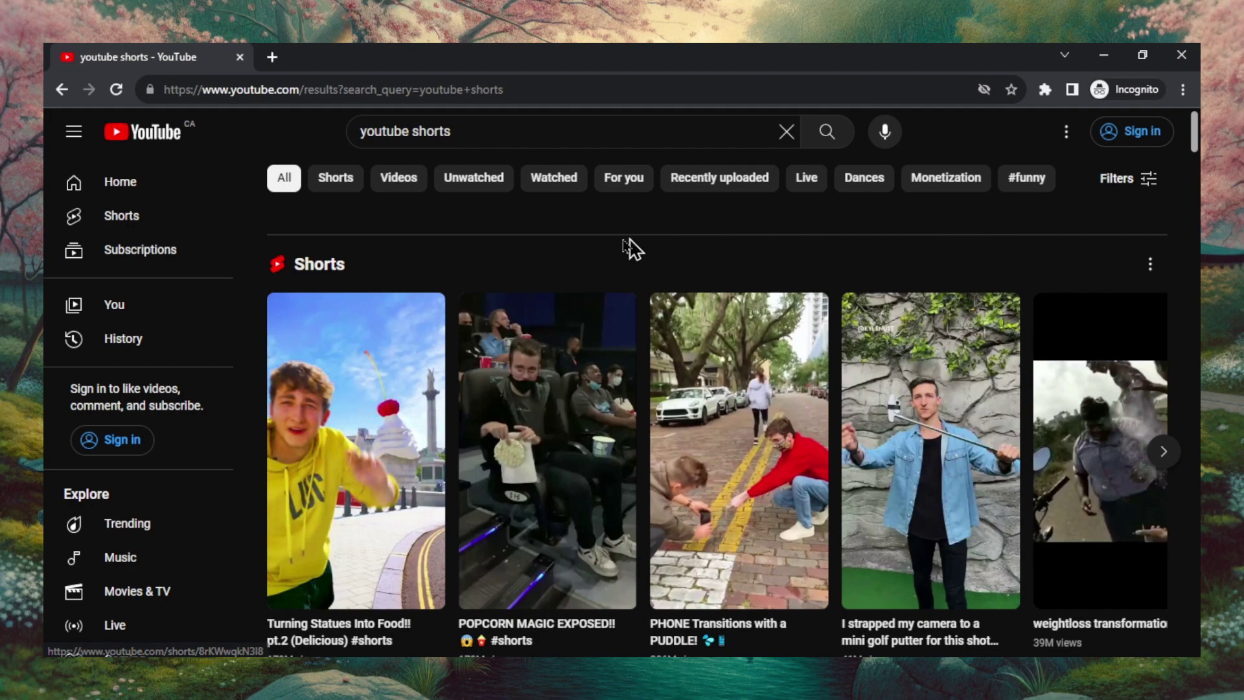
pyautogui.scroll(-4, 587, 226)
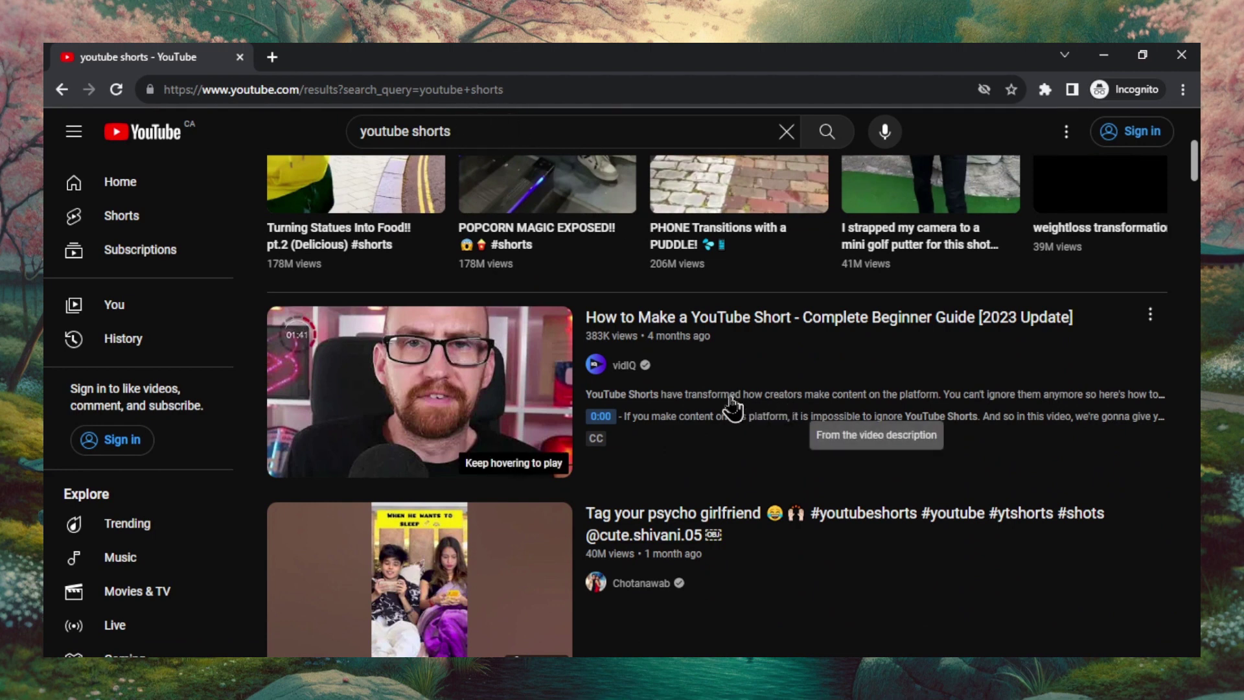
pyautogui.moveTo(761, 340)
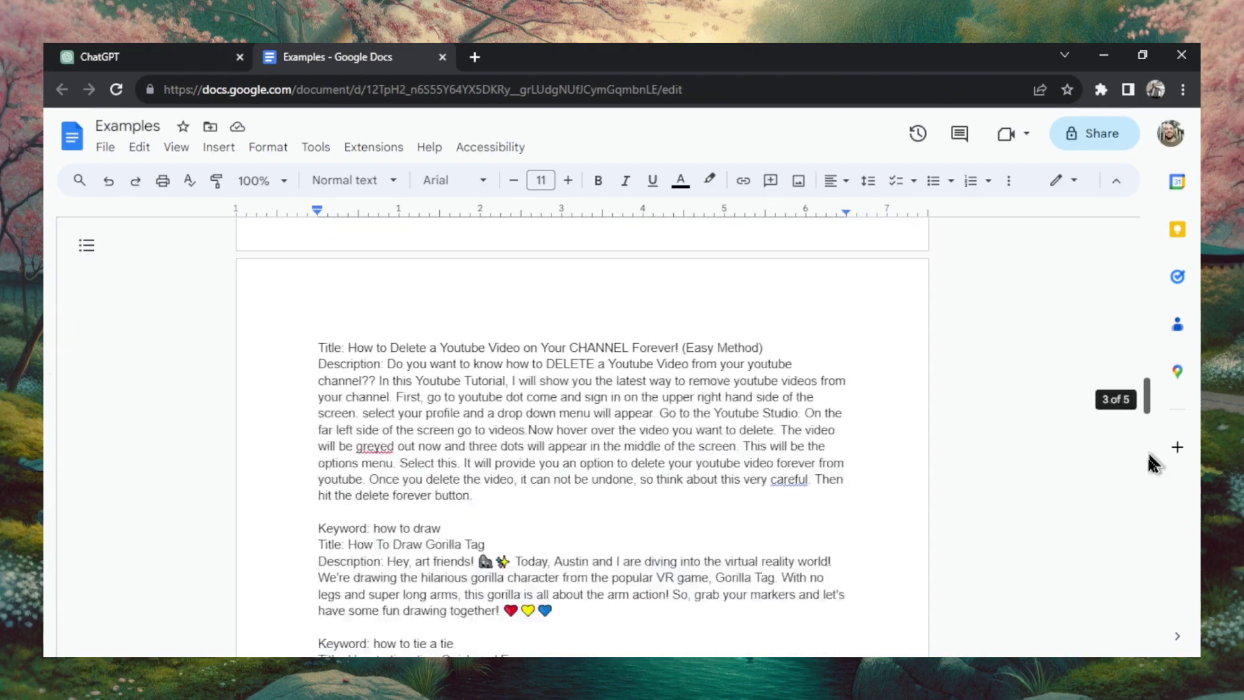
pyautogui.moveTo(1149, 396); pyautogui.dragTo(1157, 645)
pyautogui.click(729, 390)
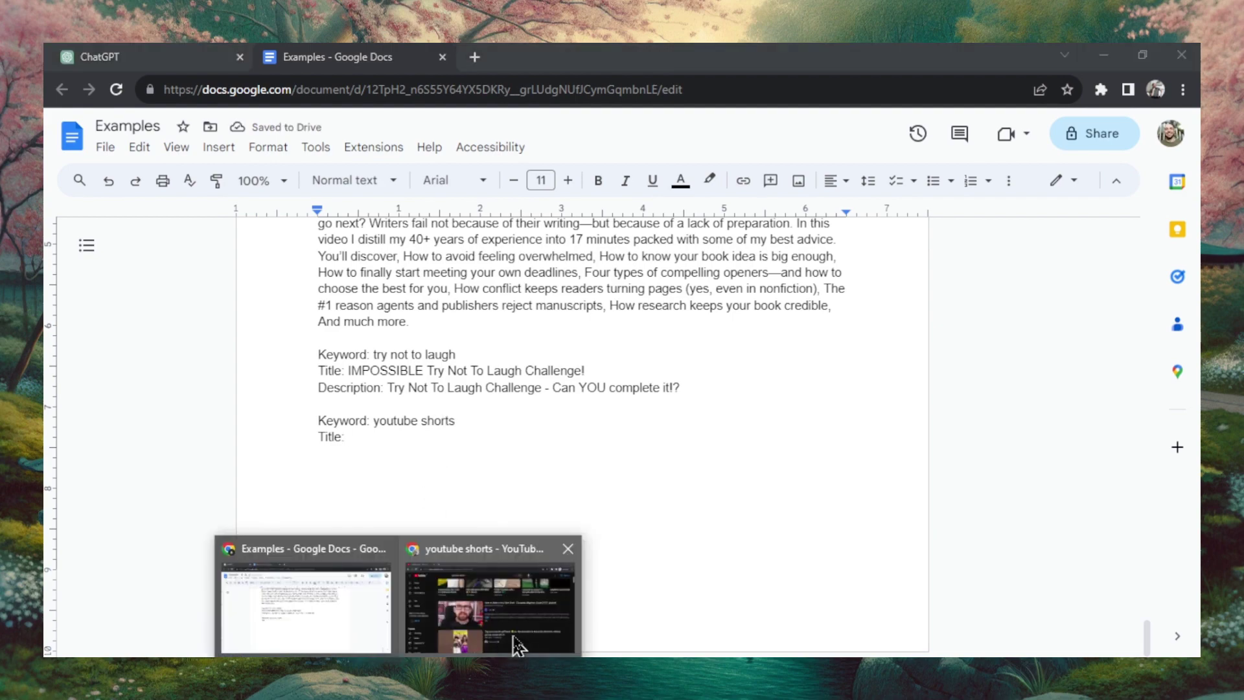
# Open the vidIQ YouTube Shorts video in a new tab and paste its title after Title:
pyautogui.click(711, 586)
pyautogui.rightClick(662, 324)
pyautogui.click(691, 329)
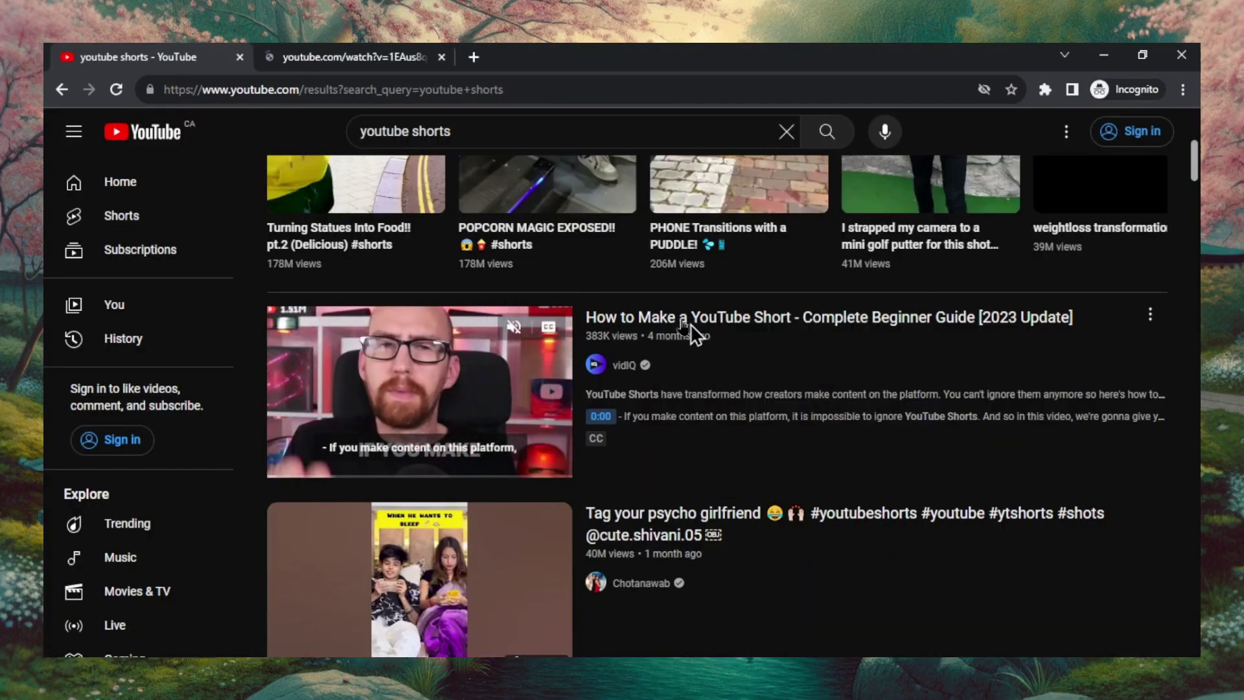
pyautogui.hotkey('ctrl', 'Tab')
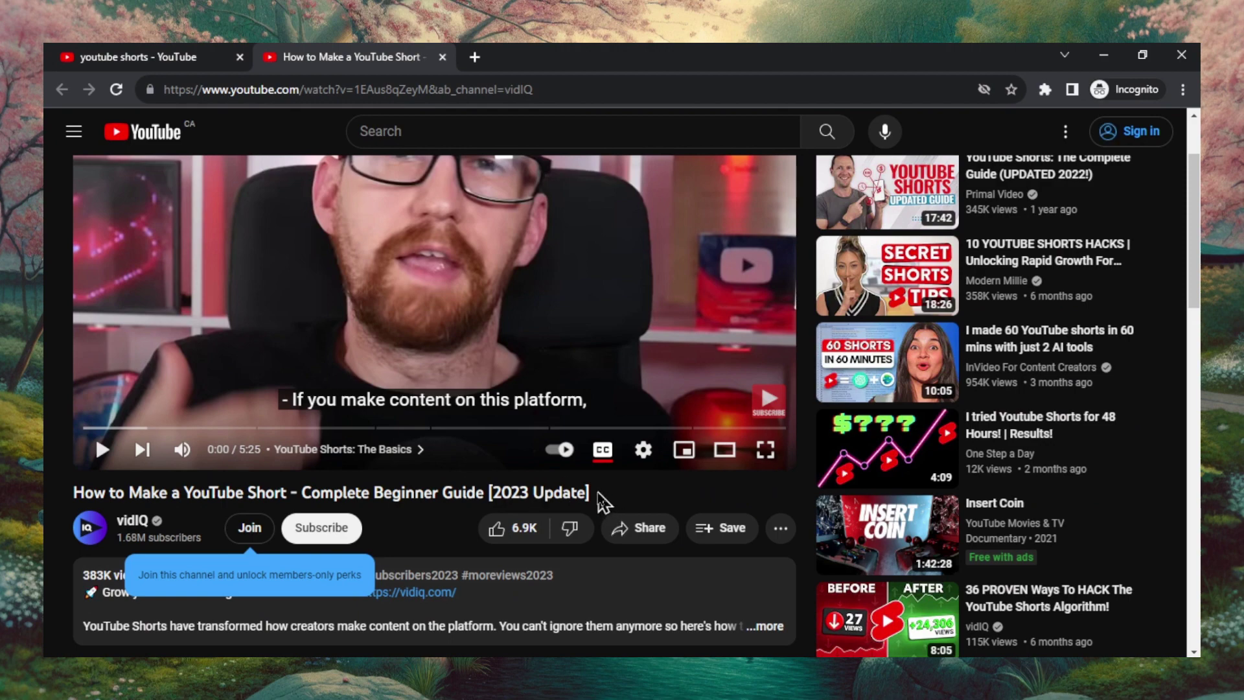
pyautogui.moveTo(598, 494); pyautogui.dragTo(71, 494)
pyautogui.hotkey('ctrl', 'c')
pyautogui.hotkey('alt', 'Tab')
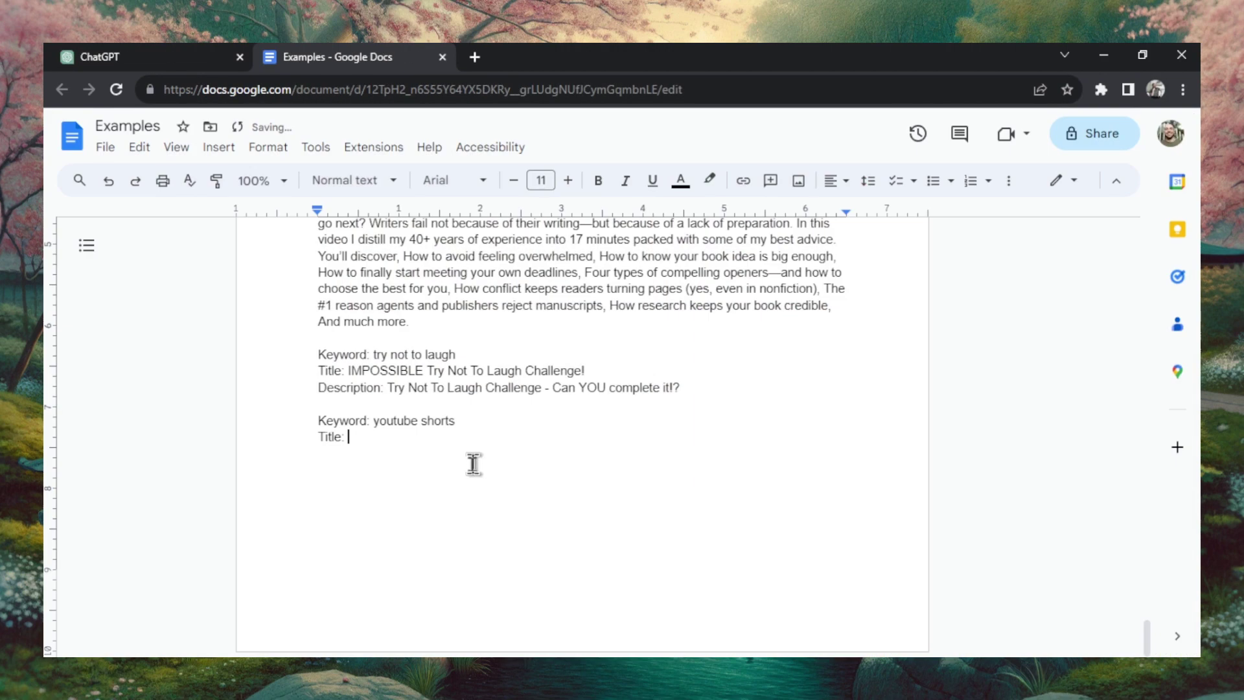
pyautogui.hotkey('ctrl', 'v')
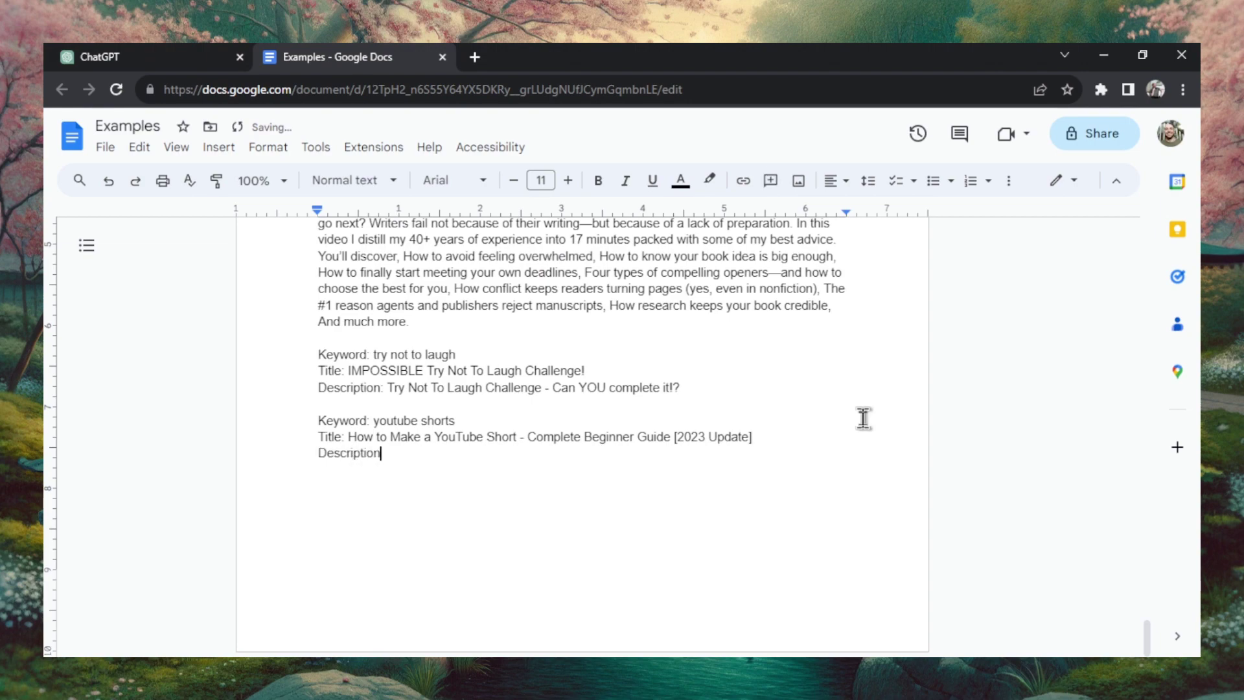
# Paste the video description's first paragraph after Description: in the document
pyautogui.hotkey('alt', 'Tab')
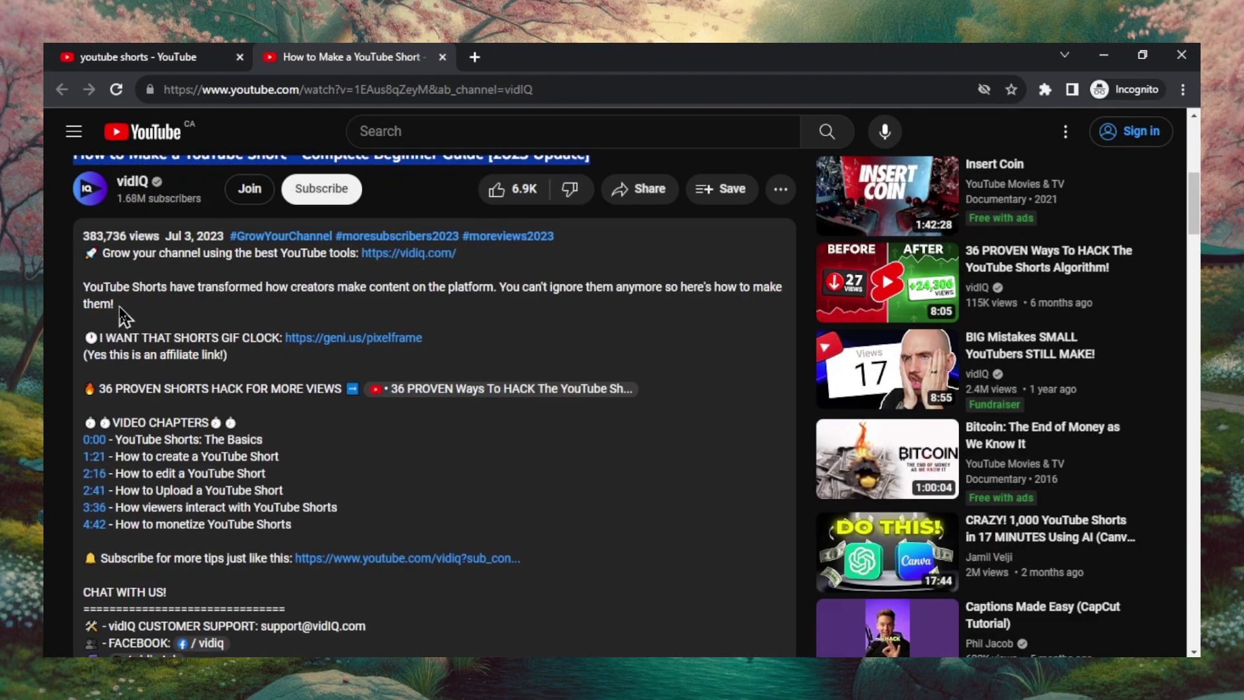
pyautogui.moveTo(130, 314); pyautogui.dragTo(83, 288)
pyautogui.hotkey('ctrl', 'c')
pyautogui.hotkey('alt', 'Tab')
pyautogui.hotkey('ctrl', 'v')
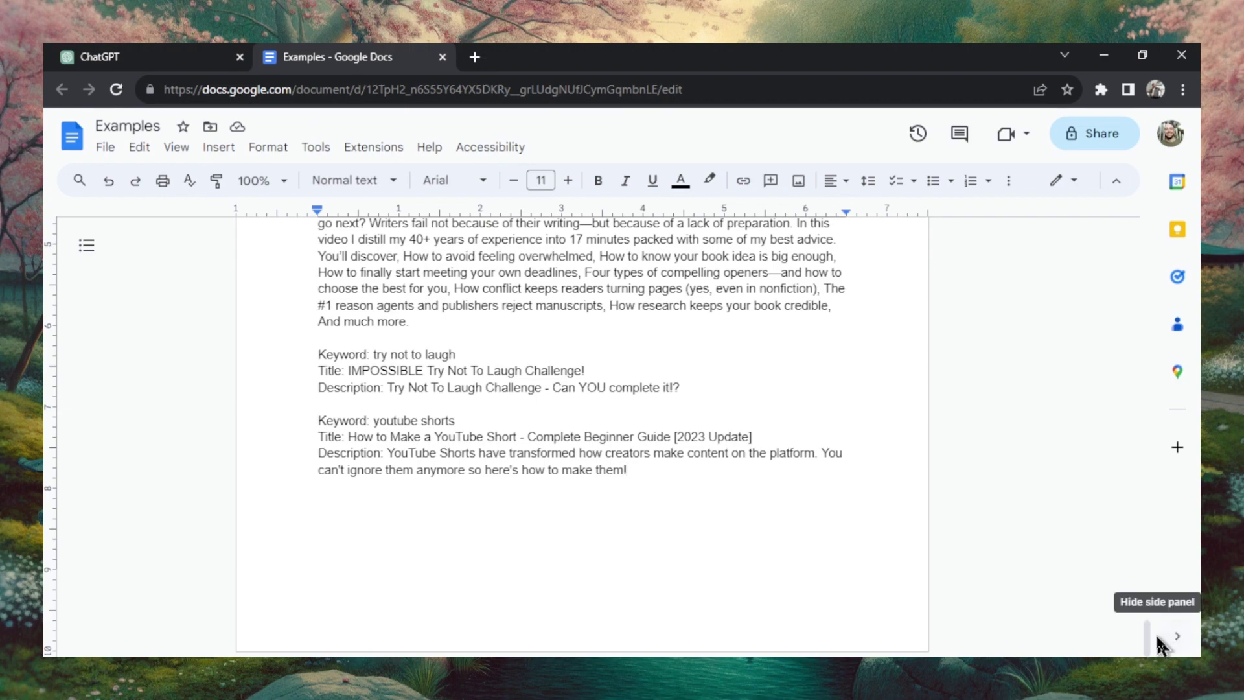
pyautogui.moveTo(1148, 639); pyautogui.dragTo(1153, 239)
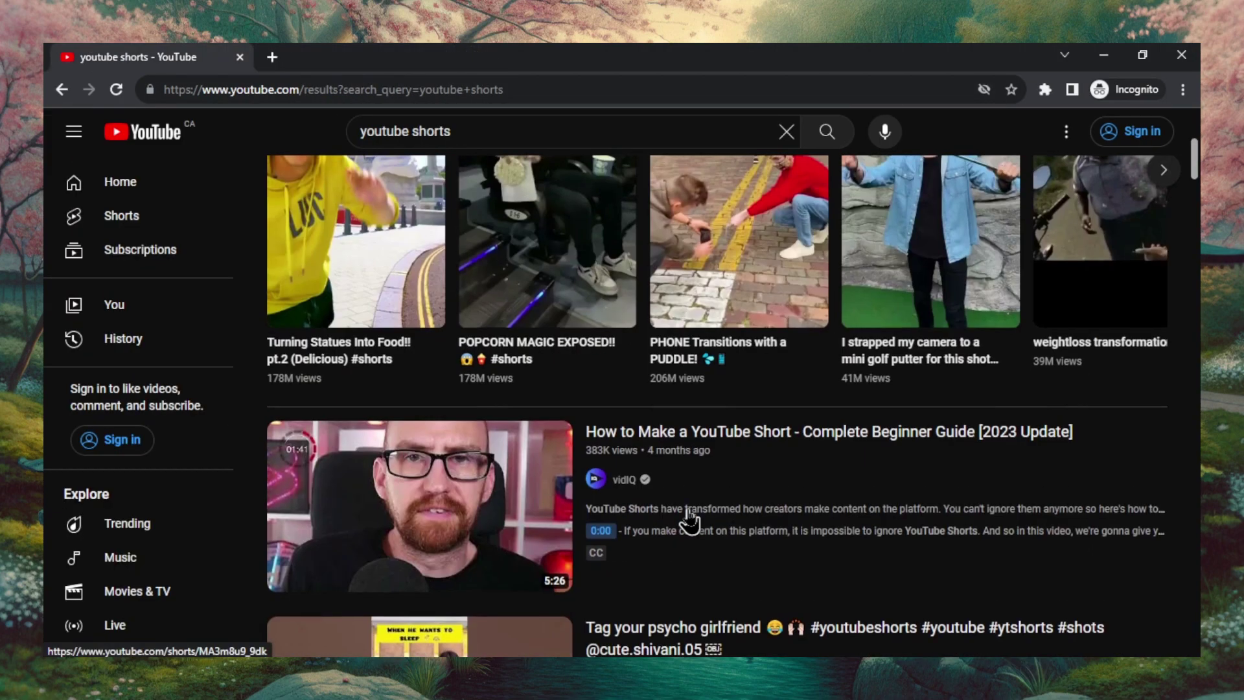
# Search YouTube for 'golf swing basics' and filter the results to Videos
pyautogui.scroll(5, 553, 324)
pyautogui.tripleClick(538, 133)
pyautogui.write('golf')
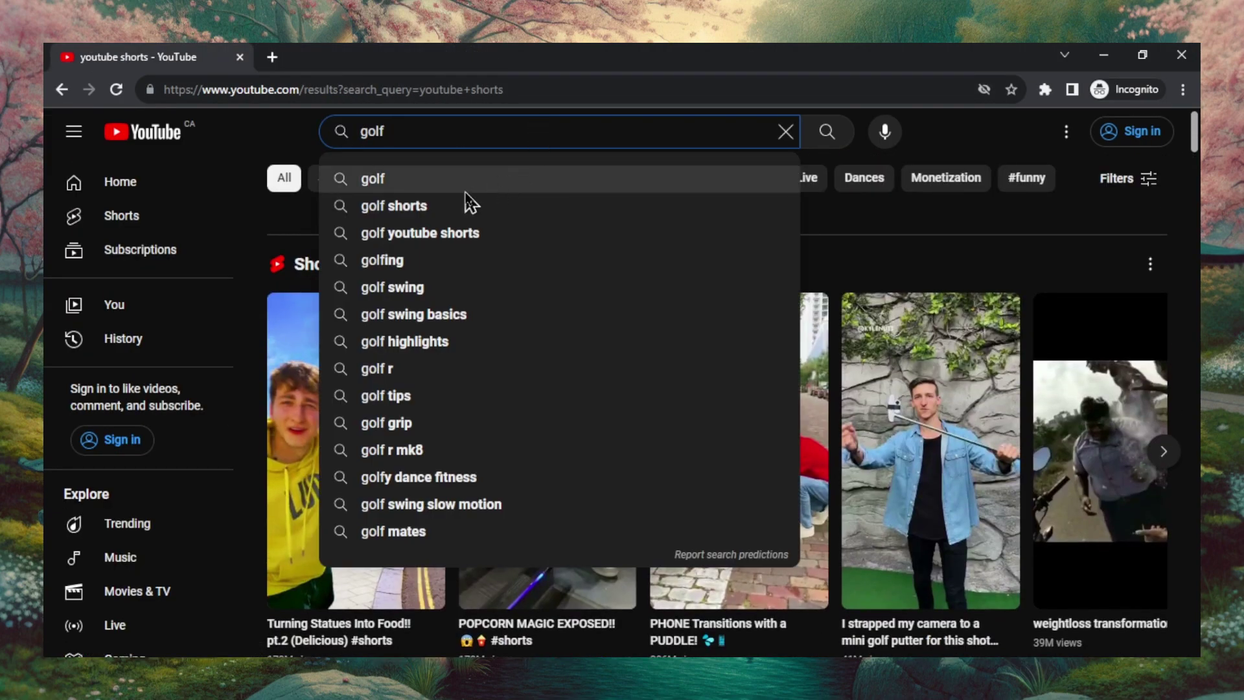
pyautogui.click(427, 317)
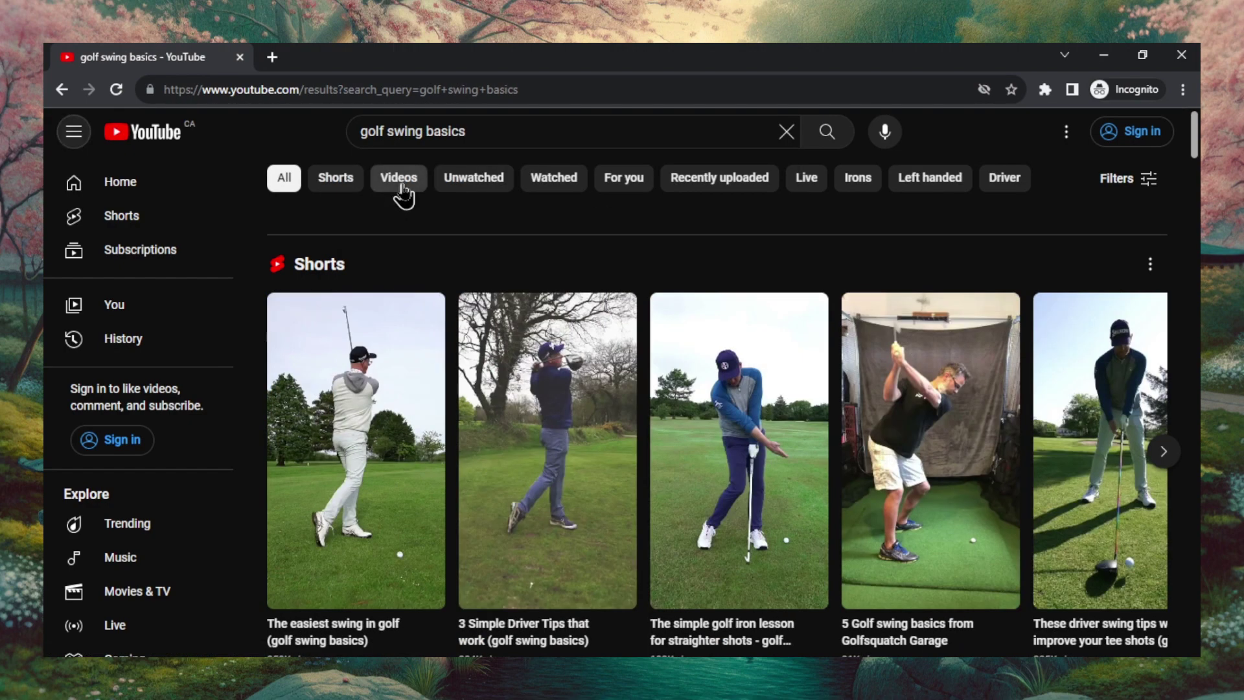
pyautogui.click(400, 184)
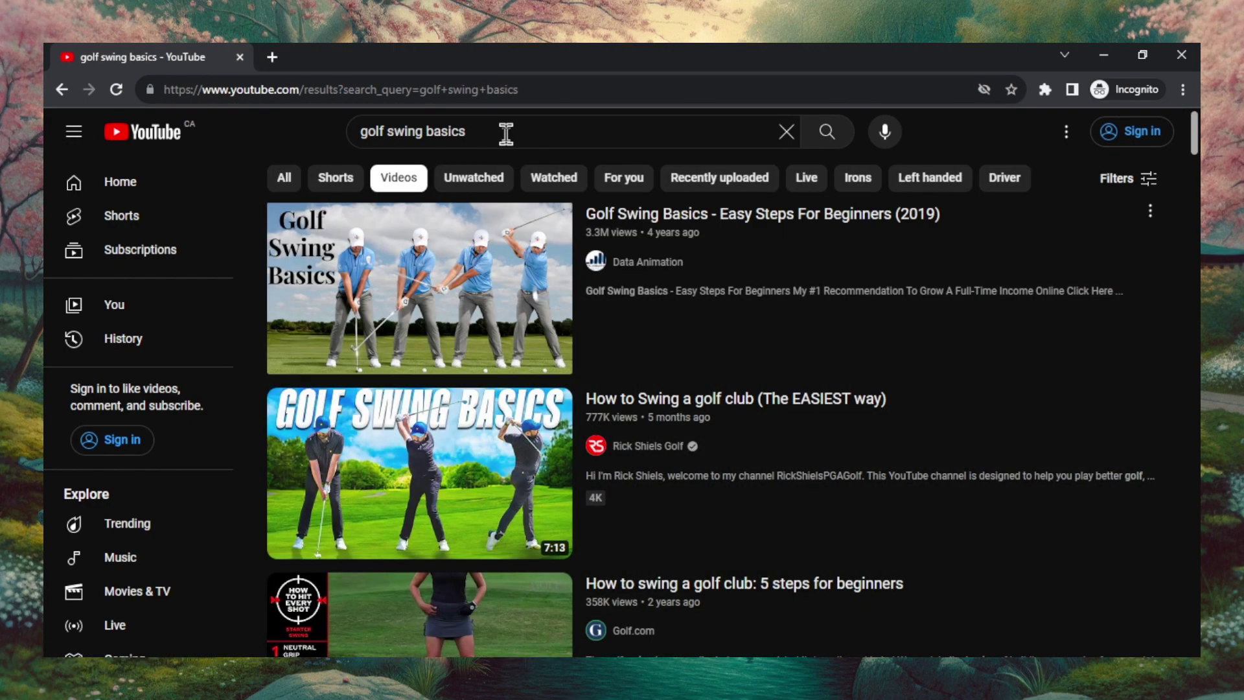
# Add a 'Keyword: golf swing basics' line to the Examples document
pyautogui.tripleClick(506, 133)
pyautogui.hotkey('ctrl', 'c')
pyautogui.hotkey('alt', 'Tab')
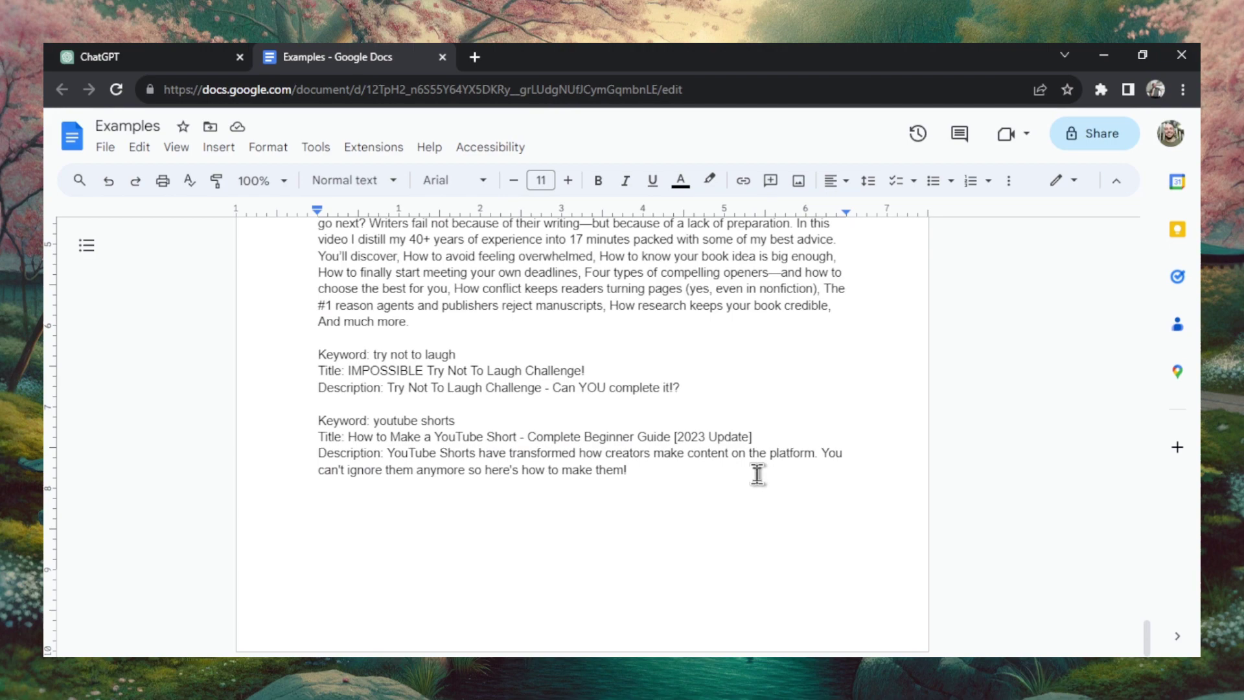
pyautogui.press('Return')
pyautogui.press('Return')
pyautogui.write('Keyword:')
pyautogui.hotkey('ctrl', 'v')
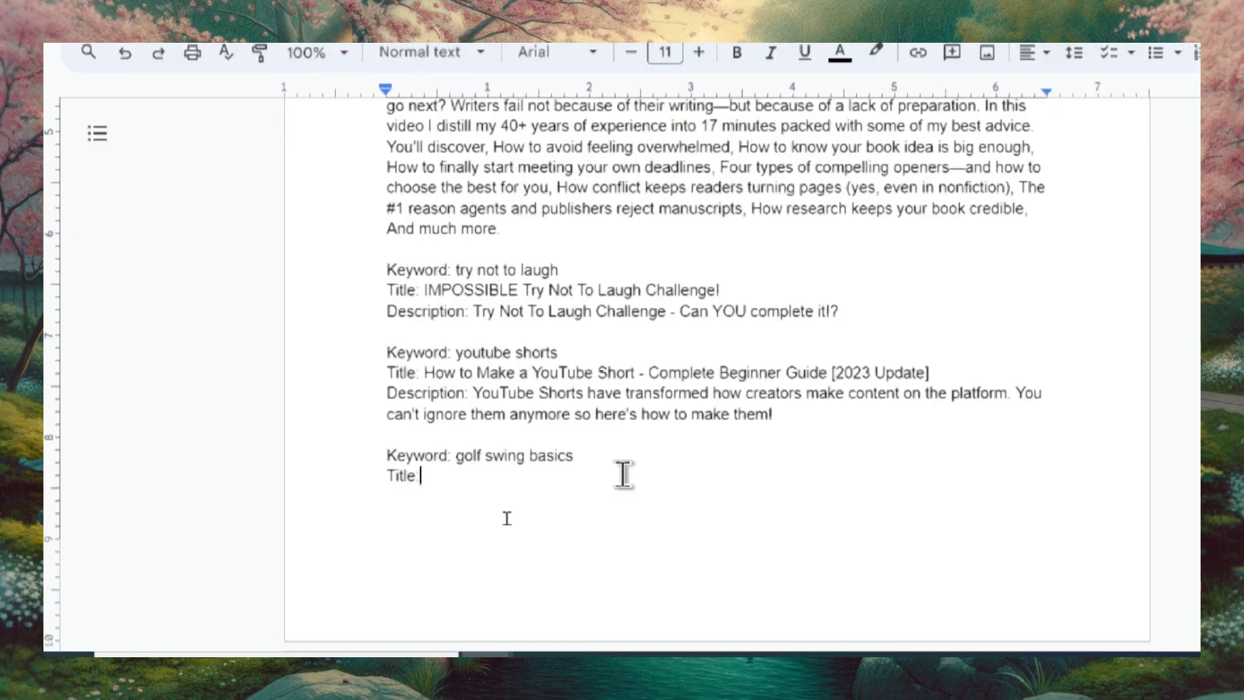
# Open the top golf video in a new tab and paste its title after Title:
pyautogui.hotkey('alt', 'Tab')
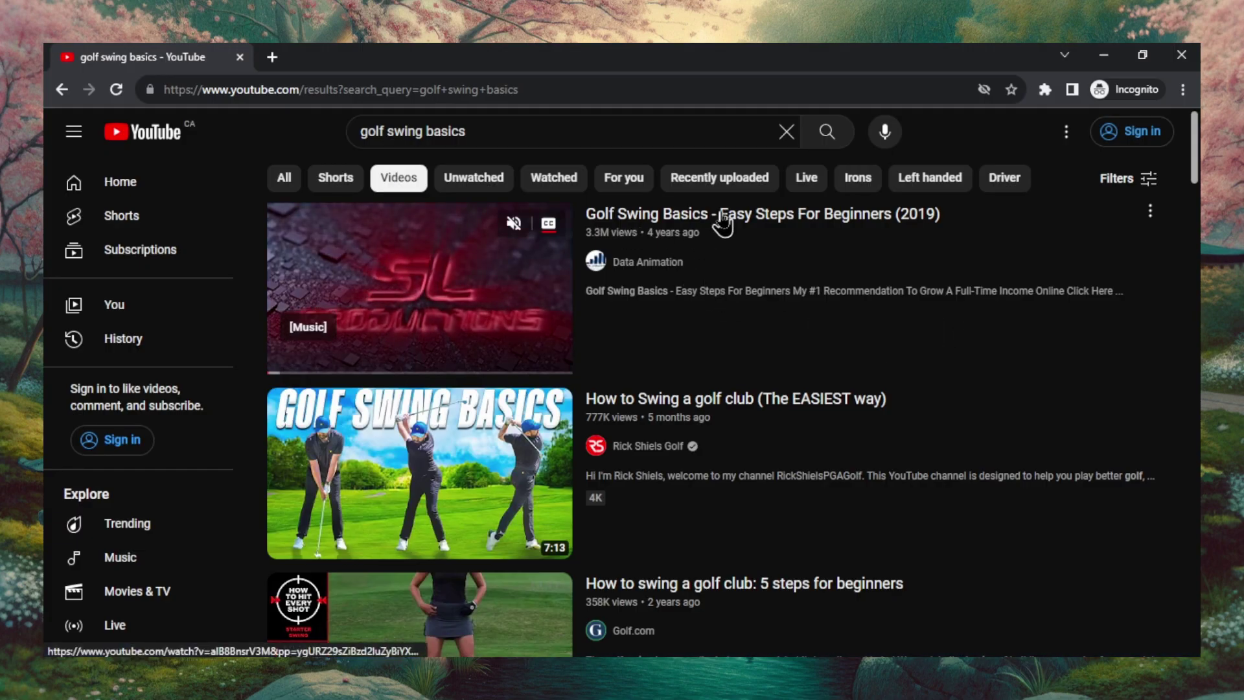
pyautogui.rightClick(862, 222)
pyautogui.click(872, 227)
pyautogui.hotkey('ctrl', 'Tab')
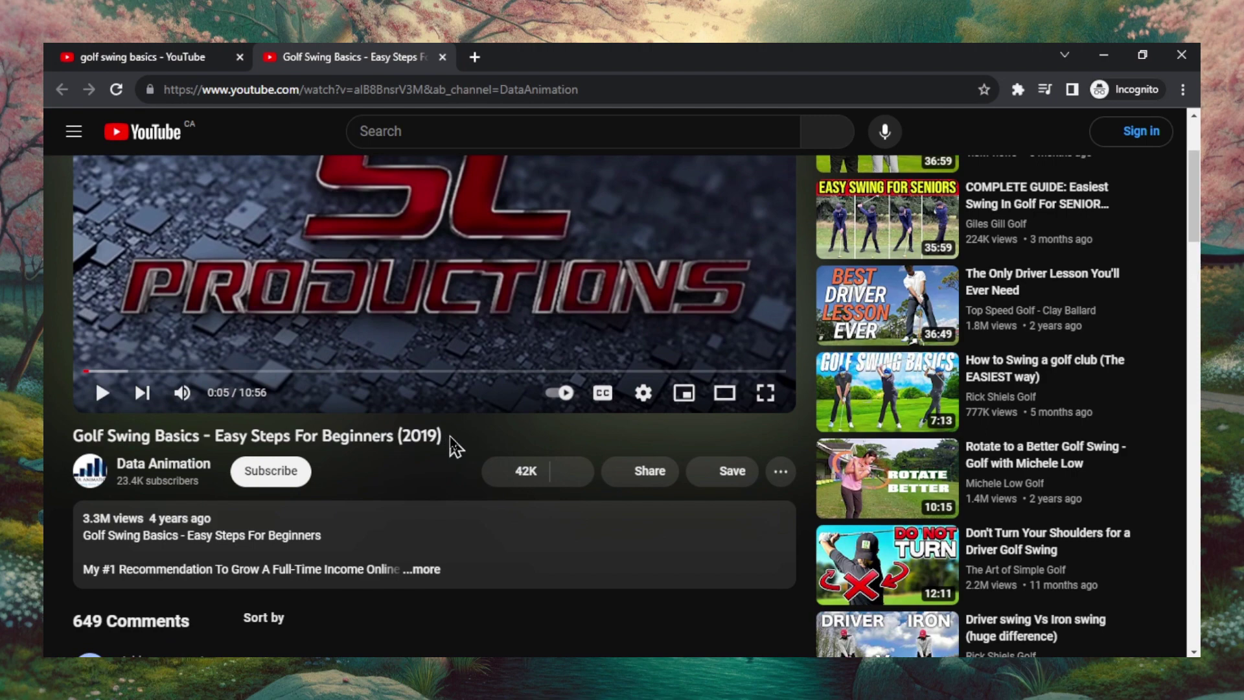
pyautogui.moveTo(452, 446); pyautogui.dragTo(72, 436)
pyautogui.hotkey('alt', 'Tab')
pyautogui.hotkey('ctrl', 'v')
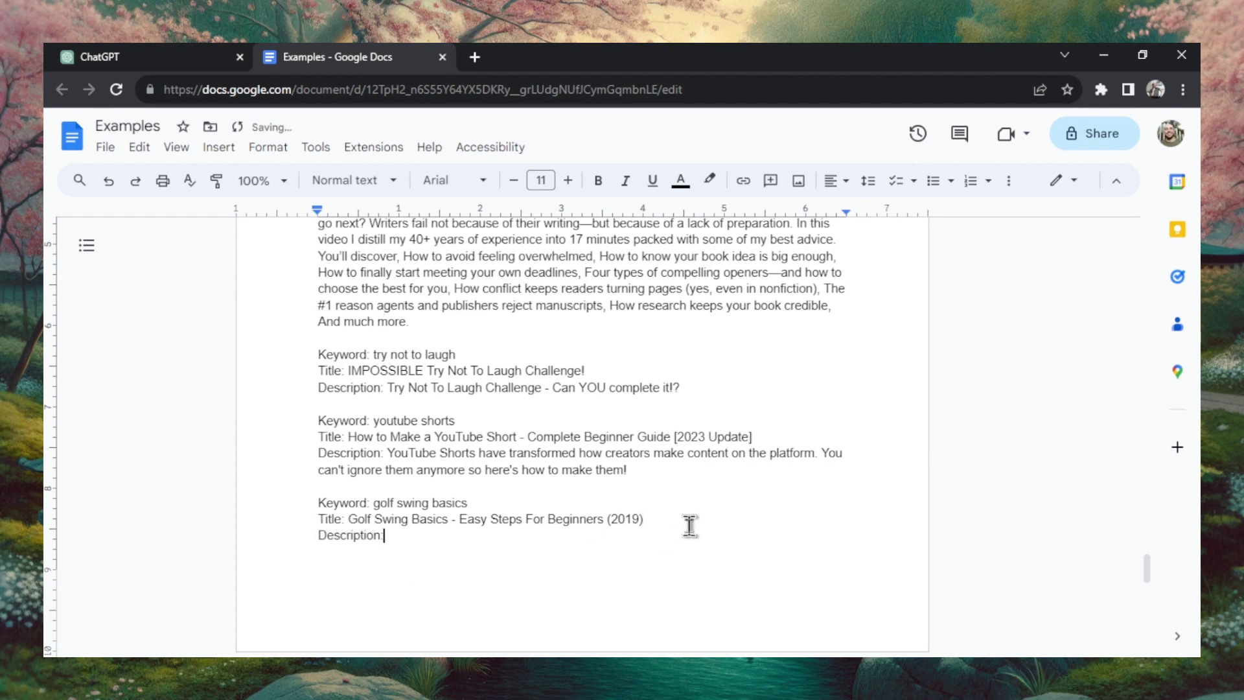
# Copy the golf video's description tagline into the Examples doc after 'Description:'
pyautogui.moveTo(668, 519); pyautogui.dragTo(350, 518)
pyautogui.click(414, 538)
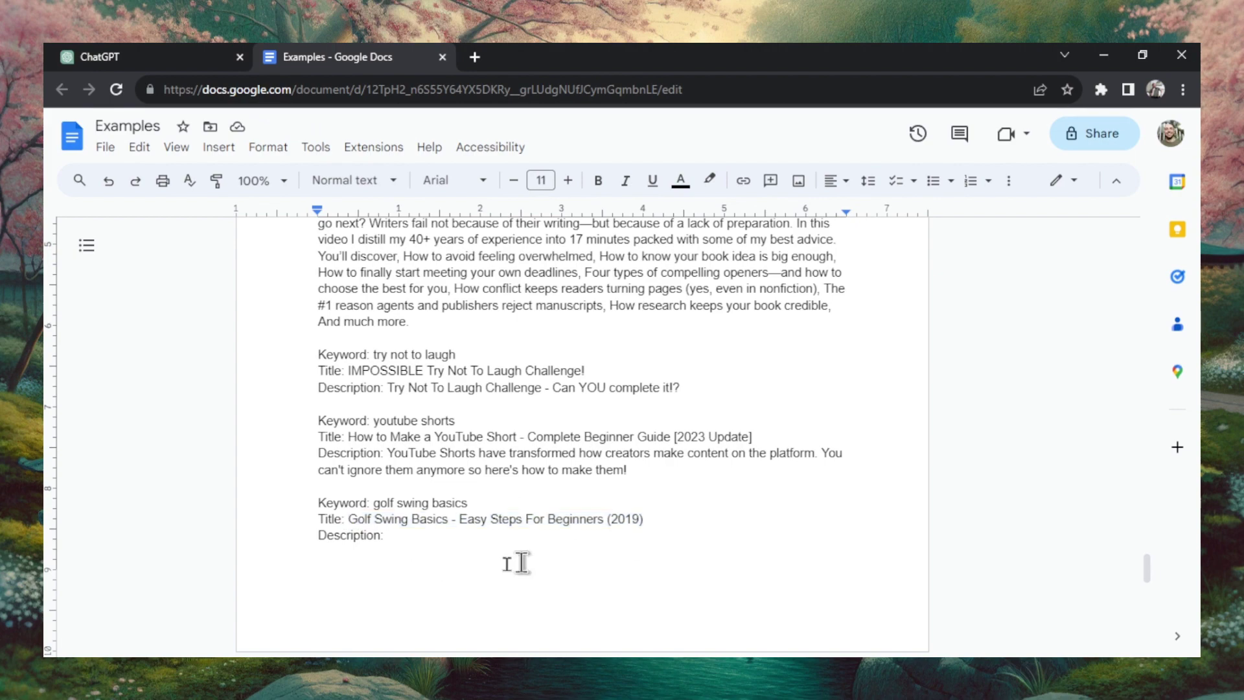
pyautogui.hotkey('alt', 'Tab')
pyautogui.click(440, 400)
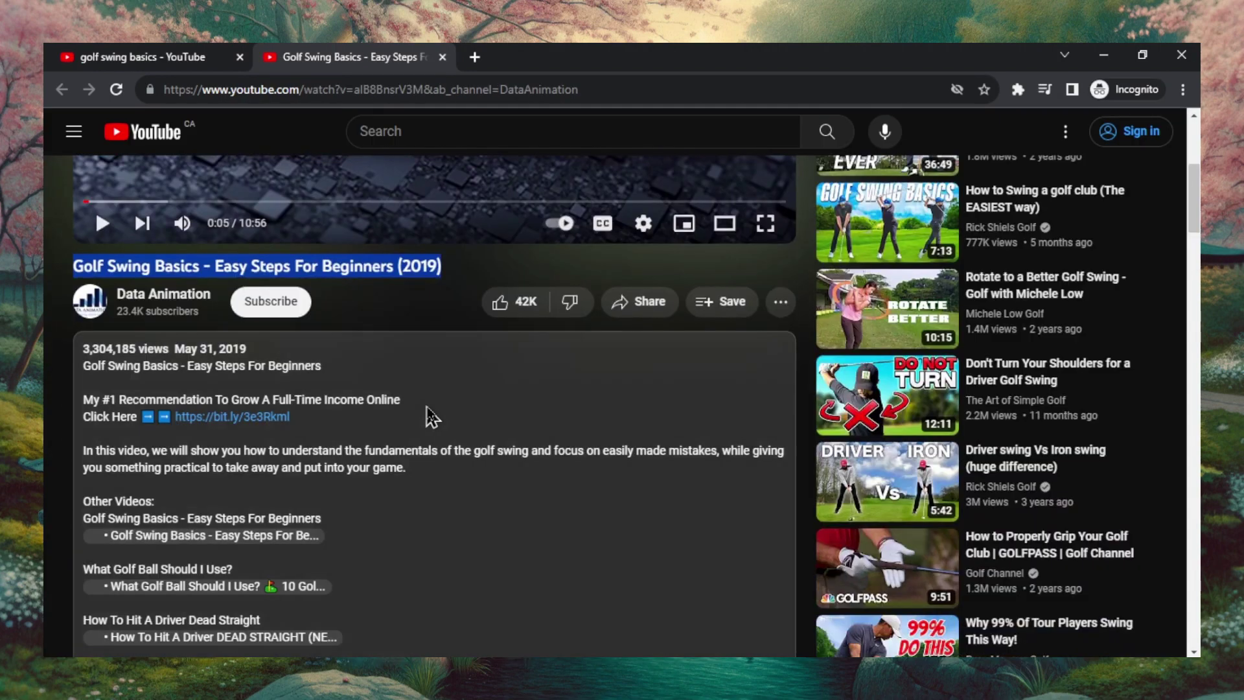
pyautogui.click(84, 366)
pyautogui.moveTo(84, 367); pyautogui.dragTo(328, 371)
pyautogui.hotkey('ctrl', 'c')
pyautogui.hotkey('alt', 'Tab')
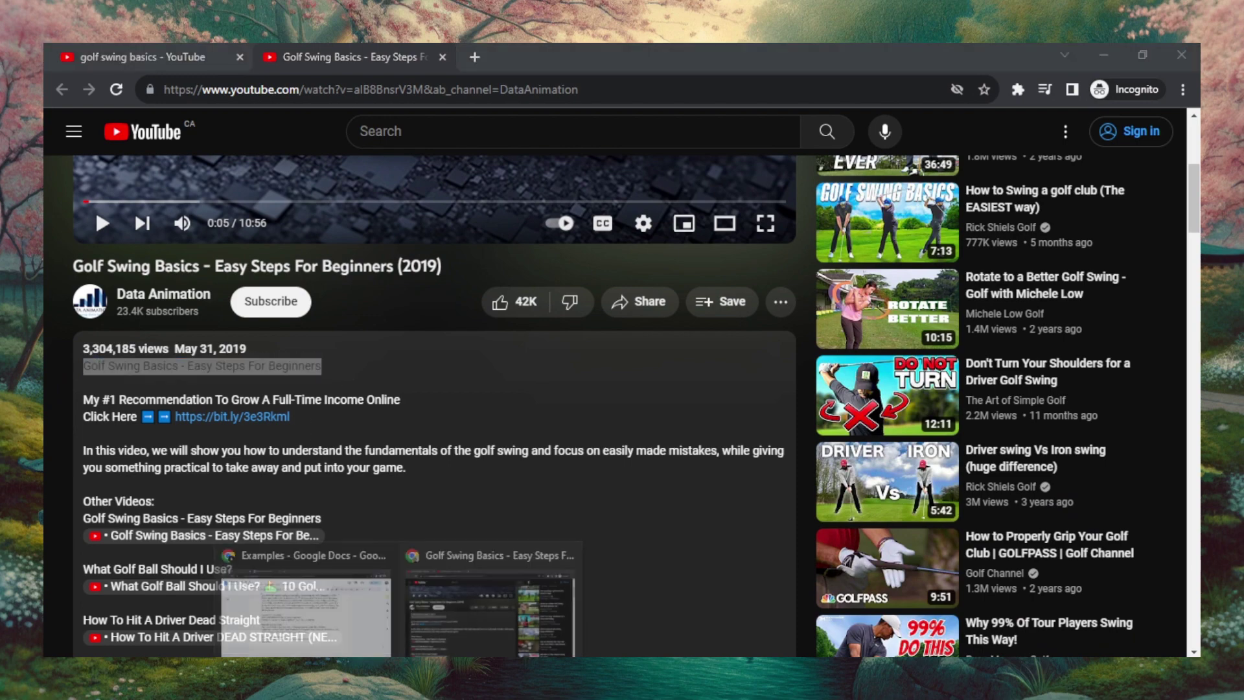
pyautogui.hotkey('ctrl', 'v')
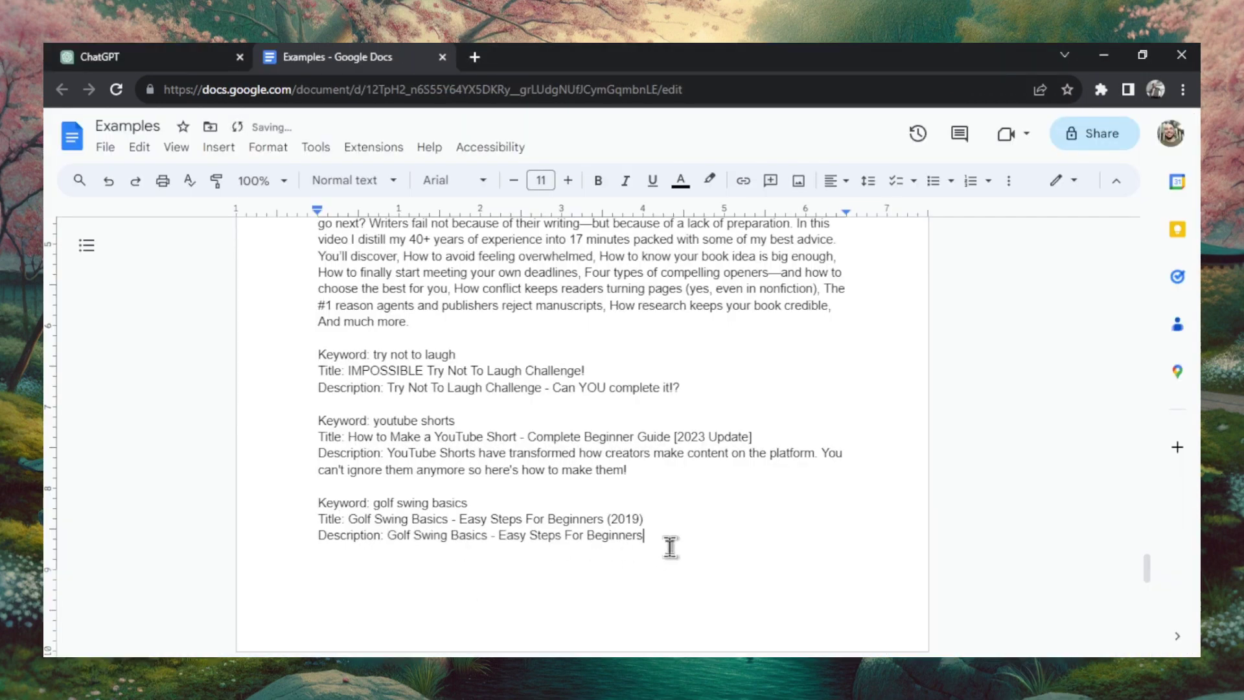
# Append the video's summary paragraph to the golf description, then close the Examples document
pyautogui.hotkey('alt', 'Tab')
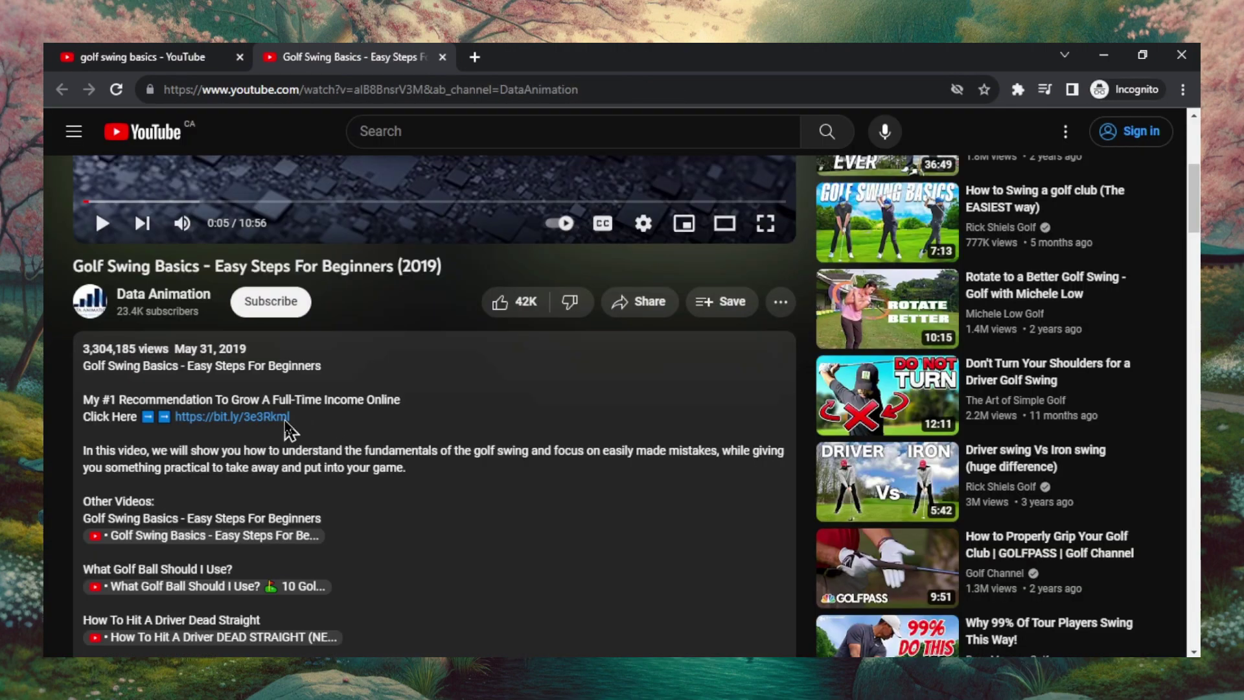
pyautogui.moveTo(289, 418); pyautogui.dragTo(81, 408)
pyautogui.click(353, 420)
pyautogui.scroll(-1, 201, 429)
pyautogui.moveTo(440, 416); pyautogui.dragTo(83, 402)
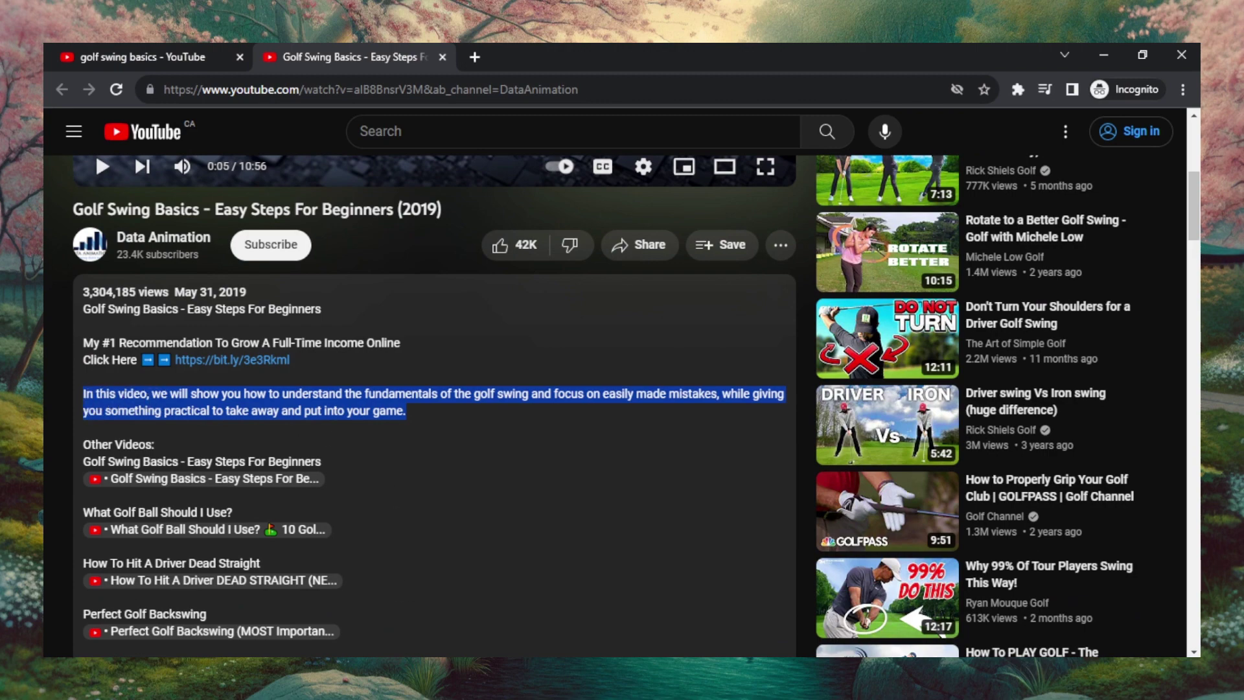
pyautogui.hotkey('alt', 'Tab')
pyautogui.write('.')
pyautogui.hotkey('ctrl', 'v')
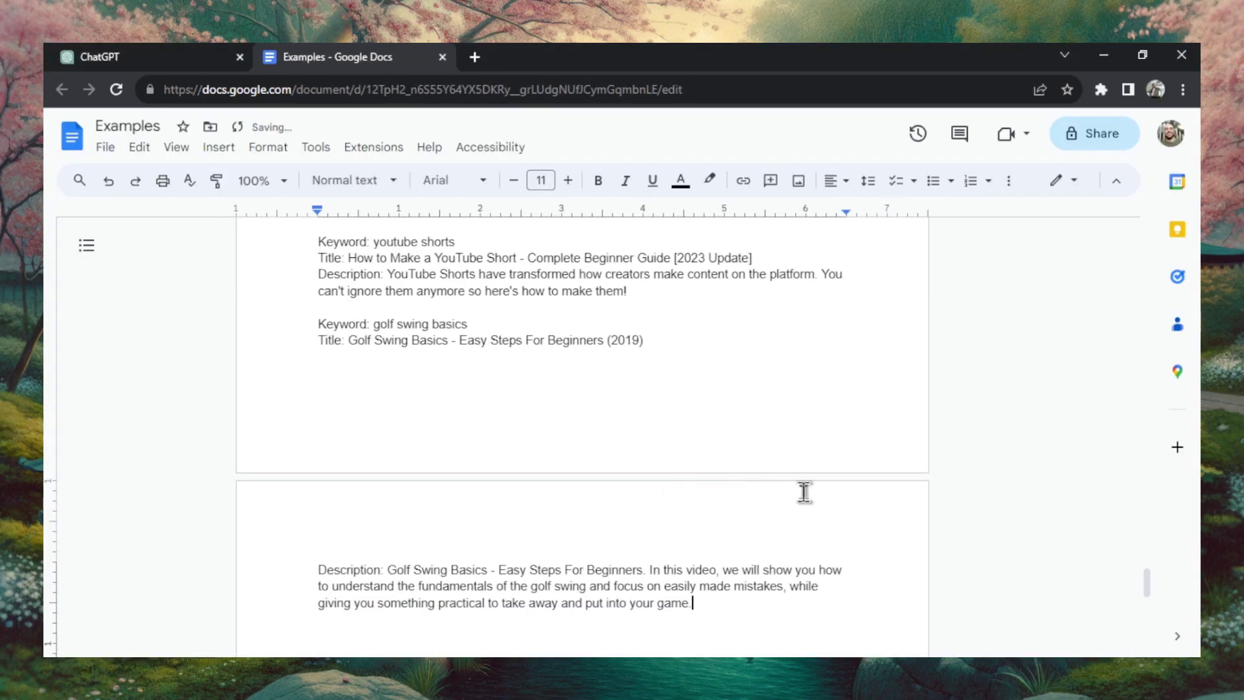
pyautogui.hotkey('ctrl', 'w')
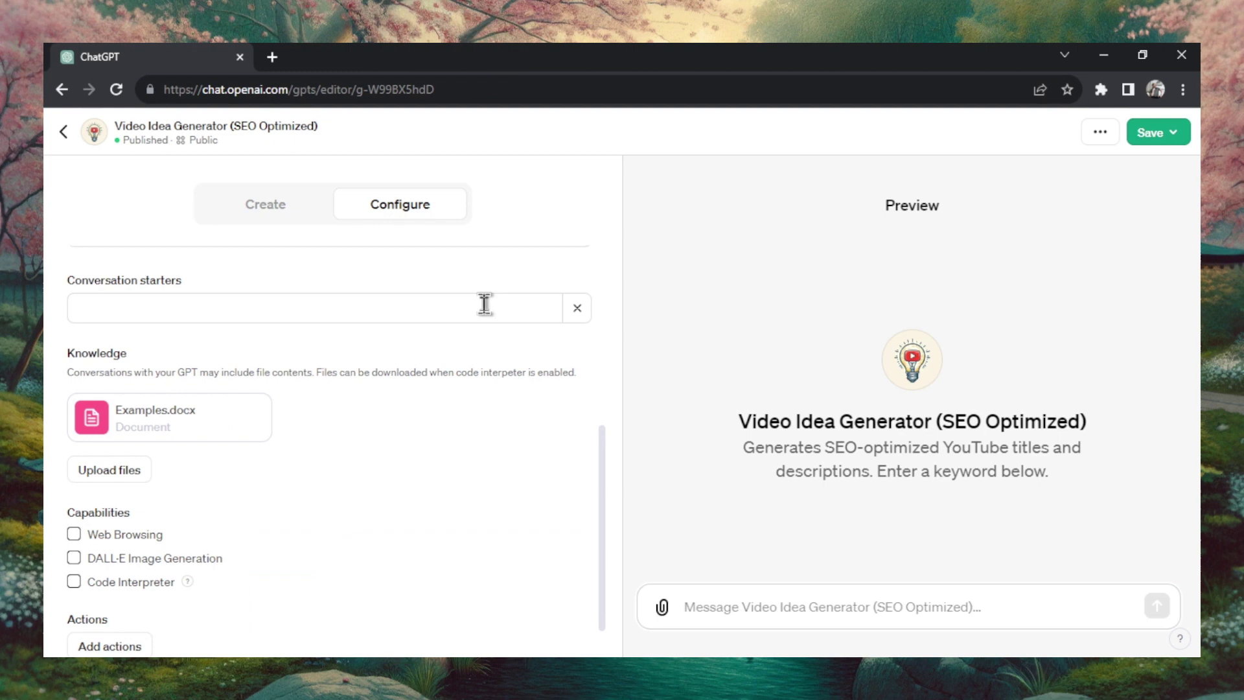
# Save the Video Idea Generator GPT with Public visibility and confirm publishing
pyautogui.moveTo(216, 396)
pyautogui.scroll(-1, 416, 401)
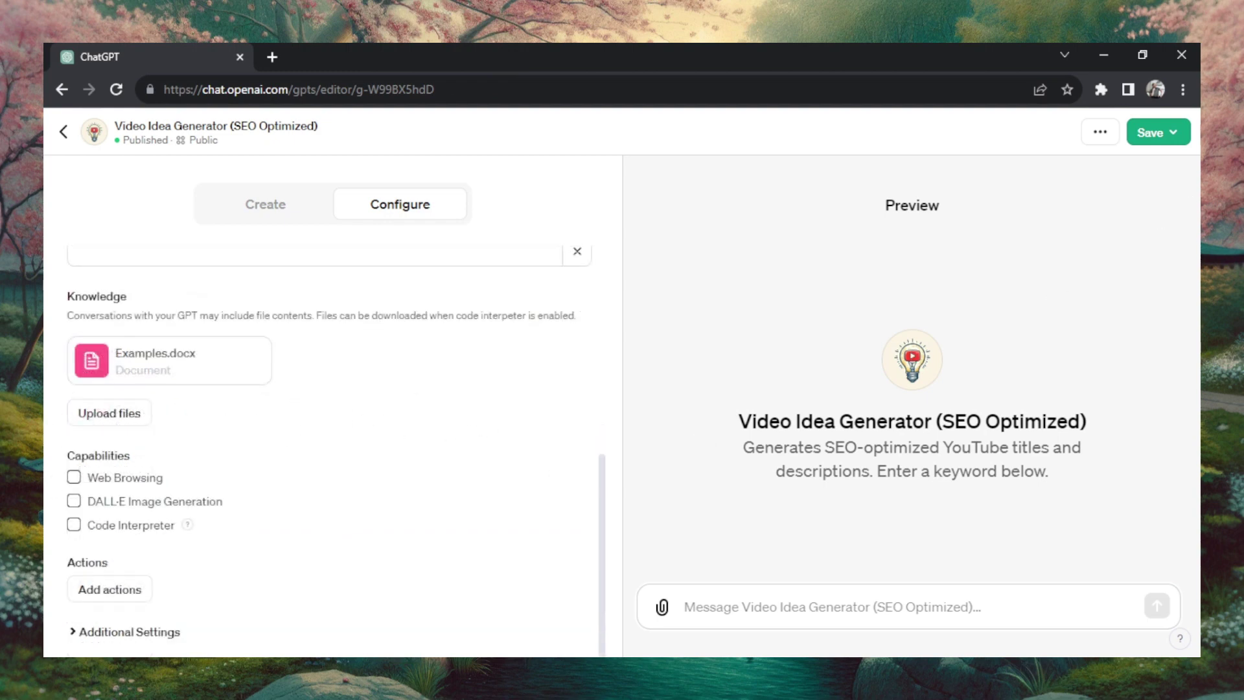
pyautogui.click(1163, 134)
pyautogui.click(1037, 247)
pyautogui.click(1075, 396)
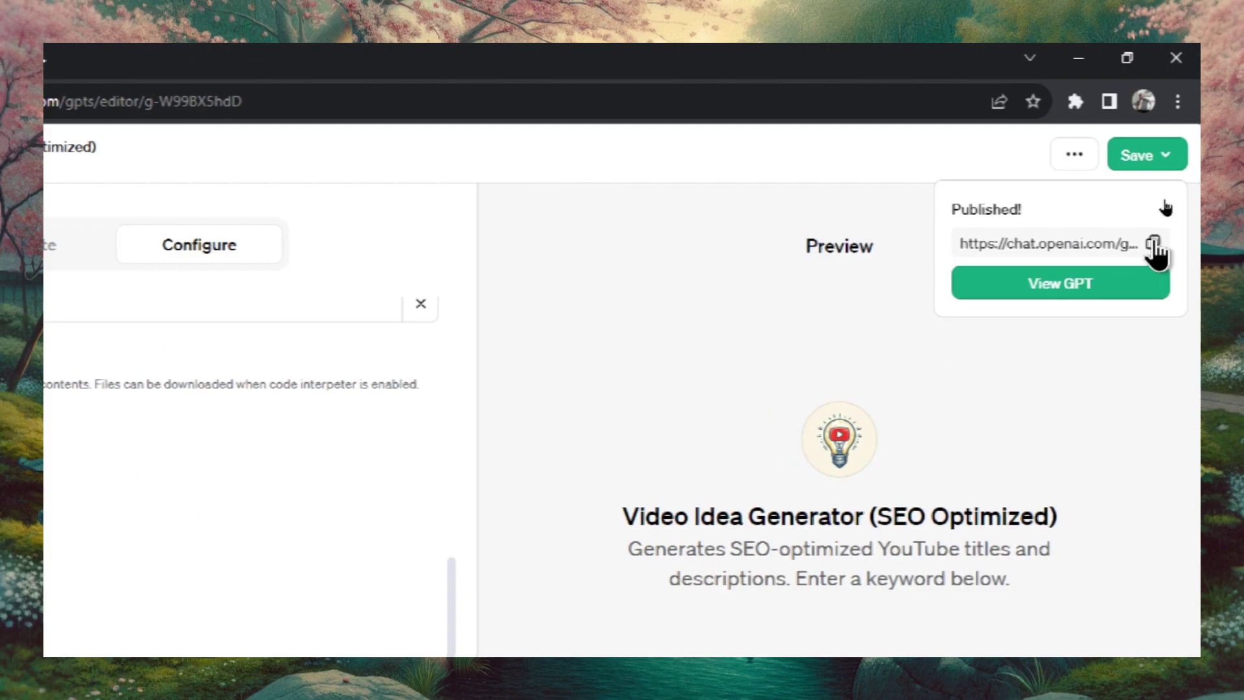
# Open the published GPT and send it the keyword 'tomato plant'
pyautogui.click(1089, 287)
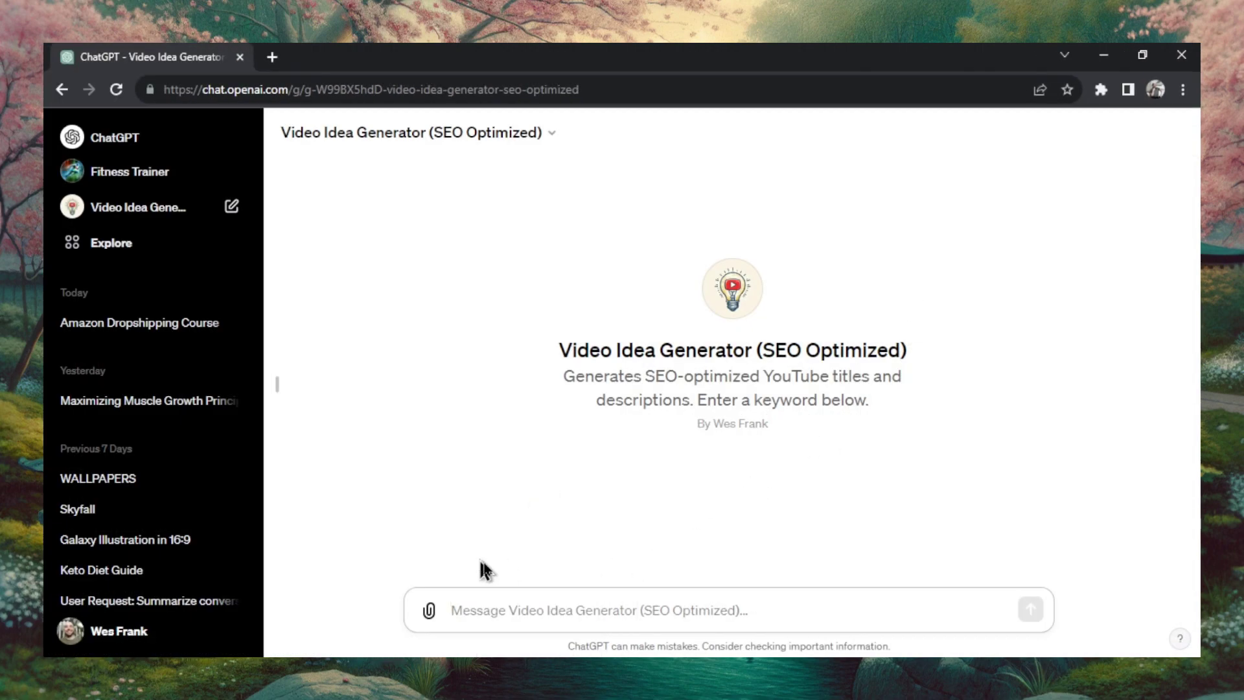
pyautogui.write('tom')
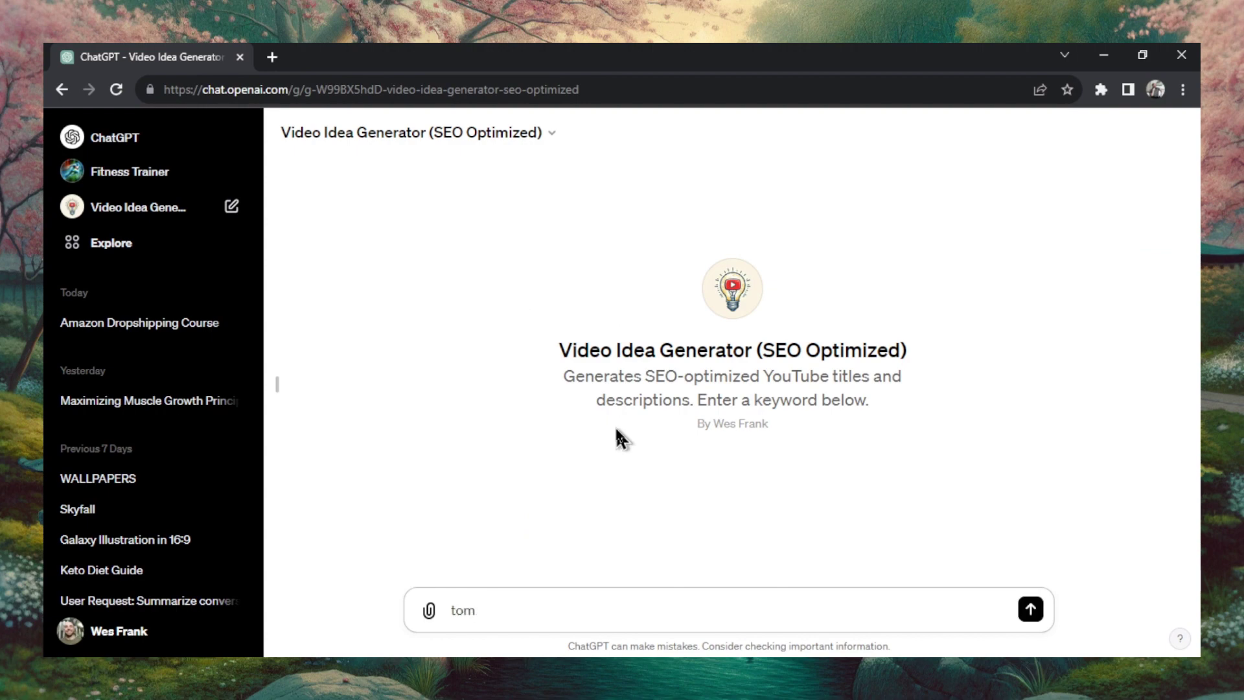
pyautogui.write('ato')
pyautogui.write('plant')
pyautogui.press('Return')
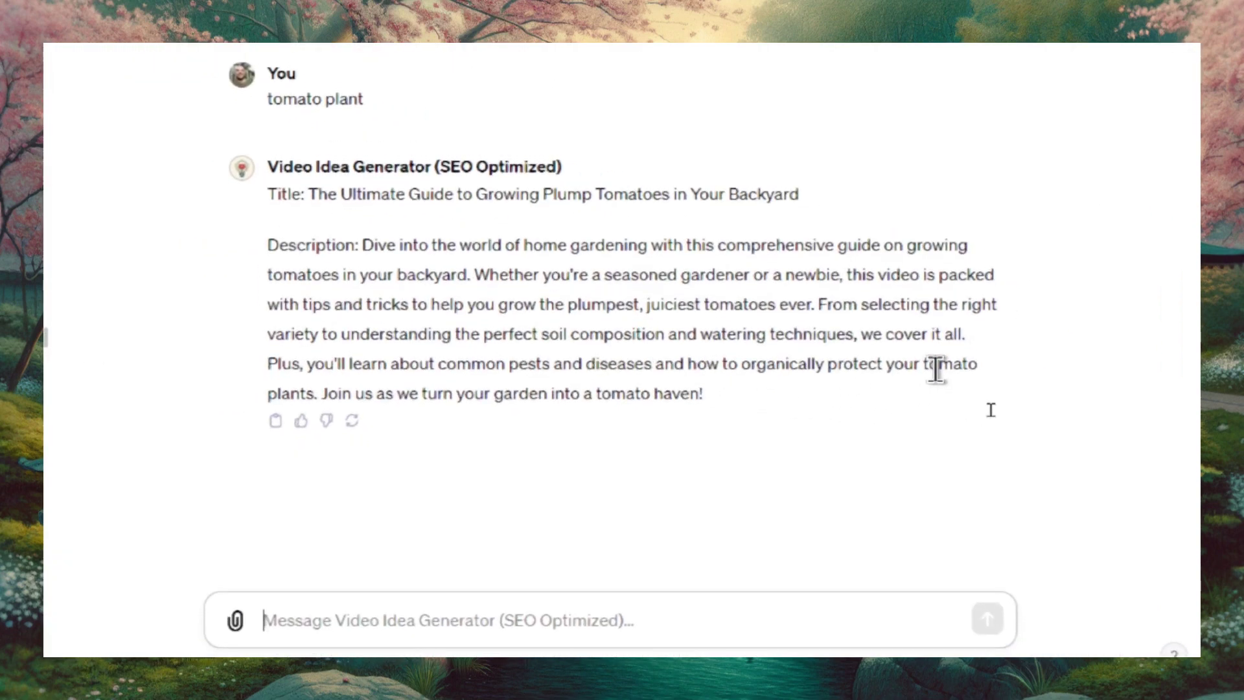
# Review the generated title 'The Ultimate Guide to Growing Plump Tomatoes in Your Backyard' and its description
pyautogui.moveTo(925, 370); pyautogui.dragTo(344, 370)
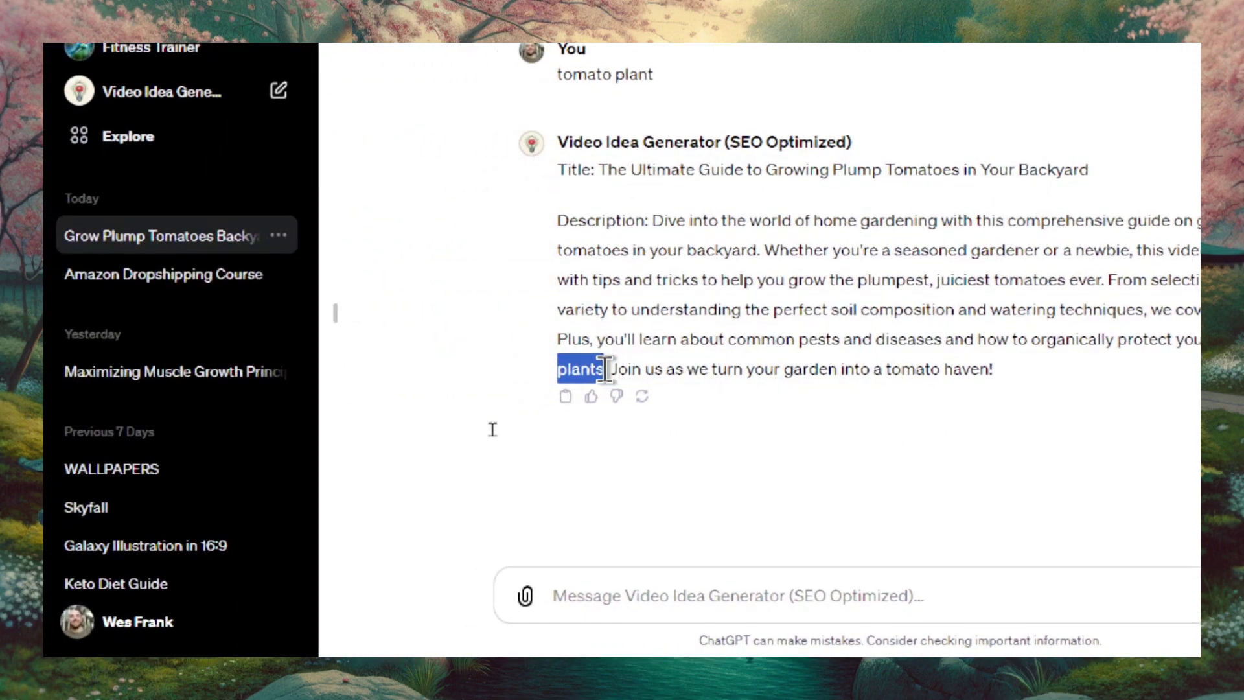
pyautogui.click(813, 214)
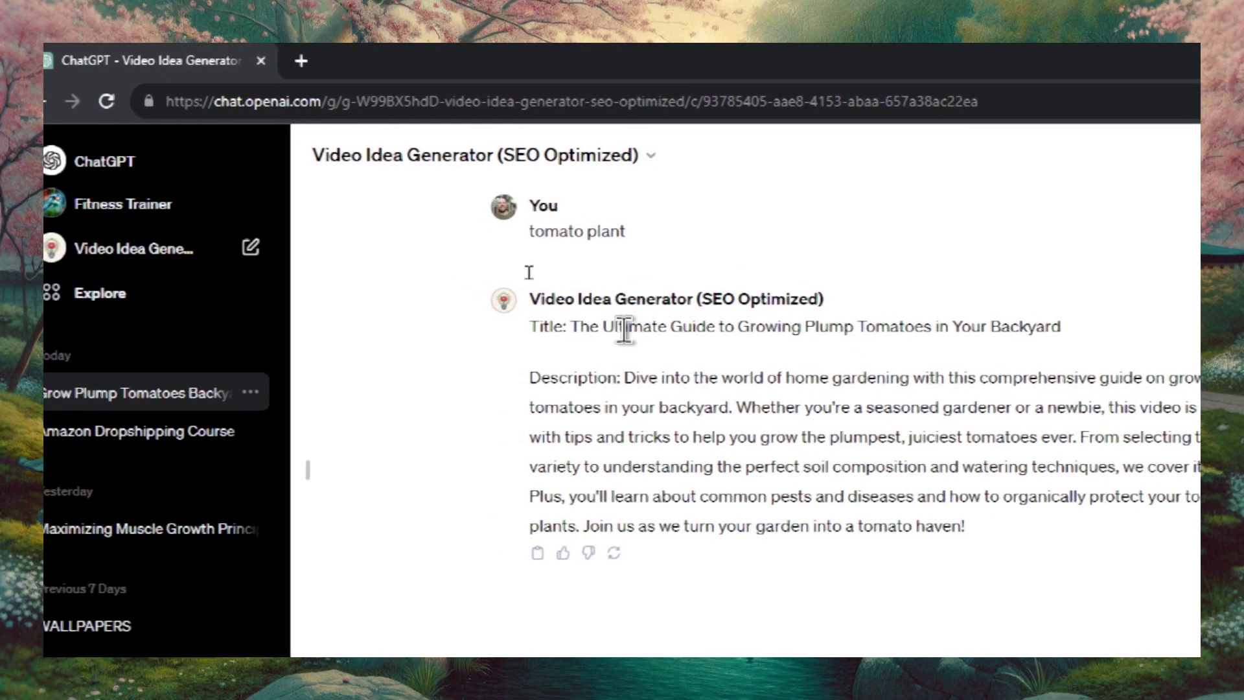
pyautogui.moveTo(571, 327); pyautogui.dragTo(938, 327)
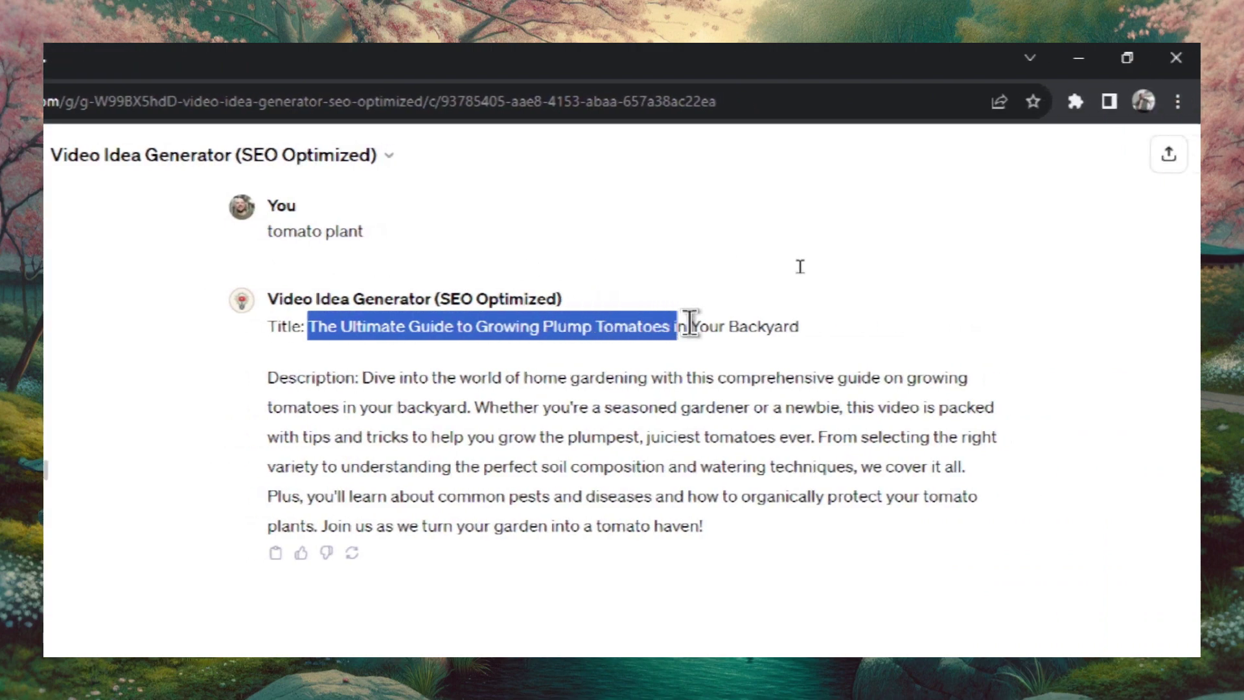
pyautogui.moveTo(690, 322); pyautogui.dragTo(801, 328)
pyautogui.click(771, 356)
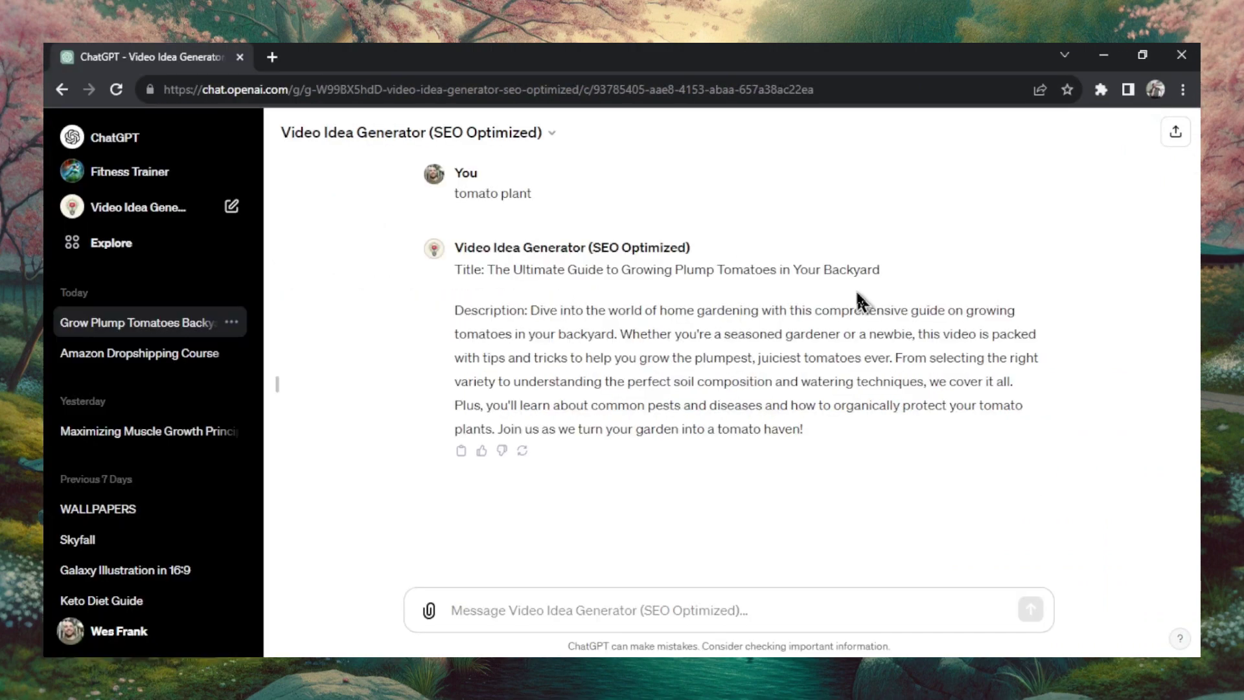